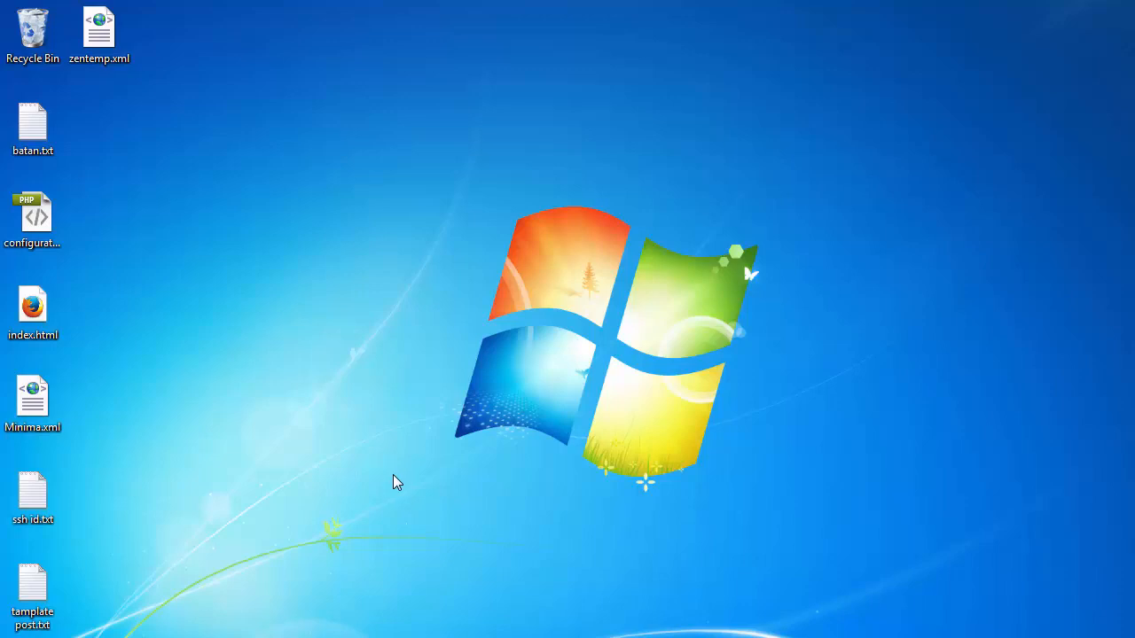
Launch WampServer from its folder in the Start menu's All Programs list
{"action": "left_click", "coordinate": [20, 632]}
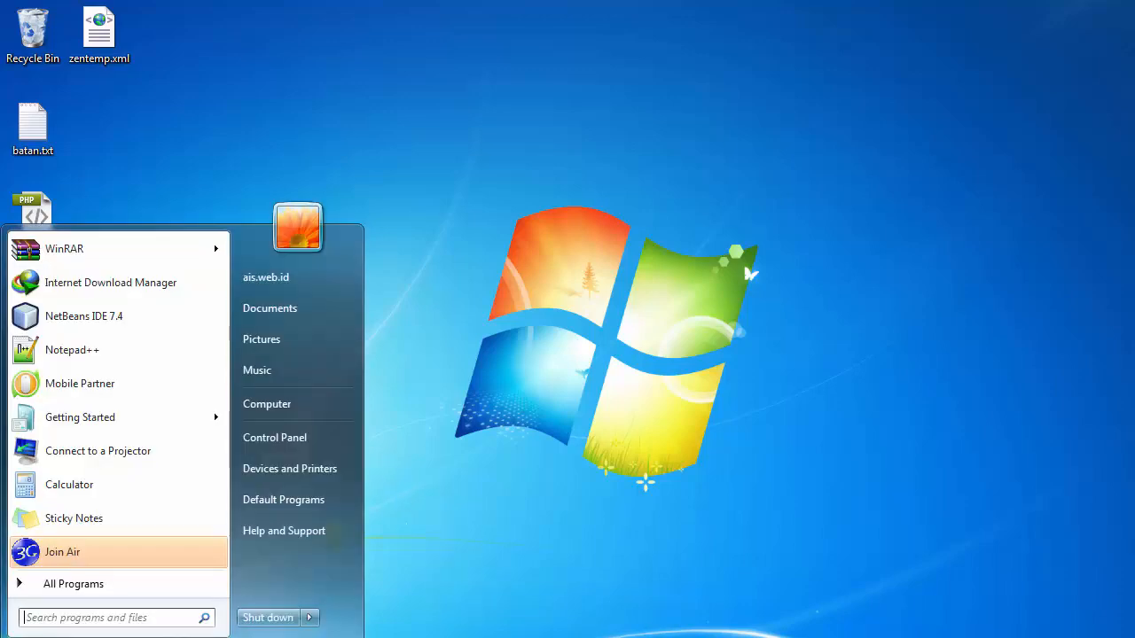
{"action": "left_click", "coordinate": [62, 592]}
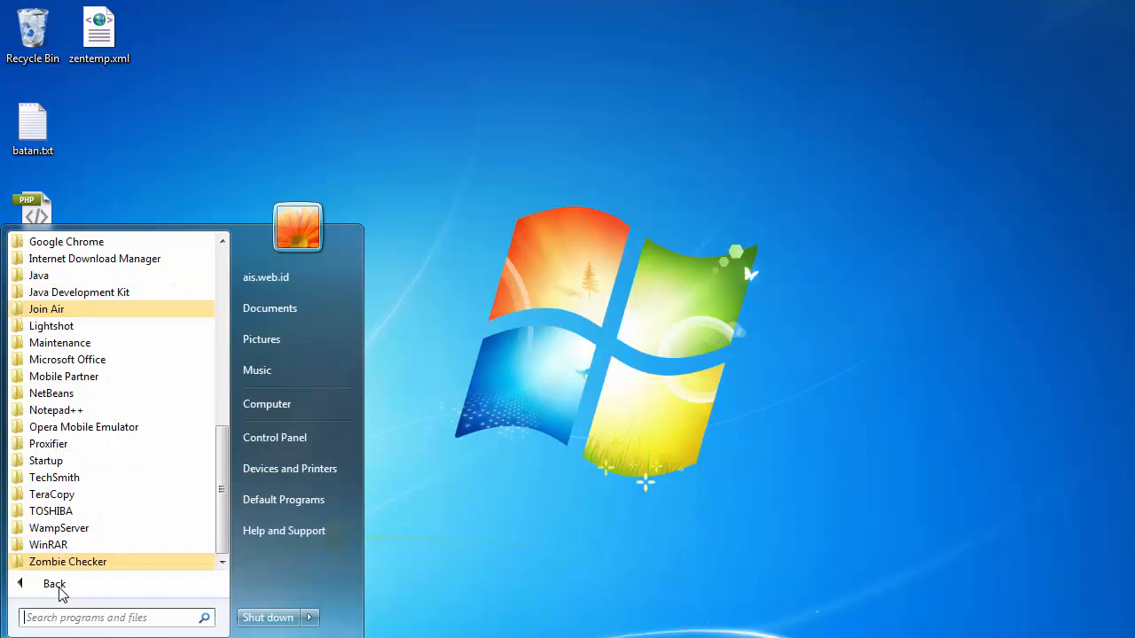
{"action": "left_click", "coordinate": [88, 529]}
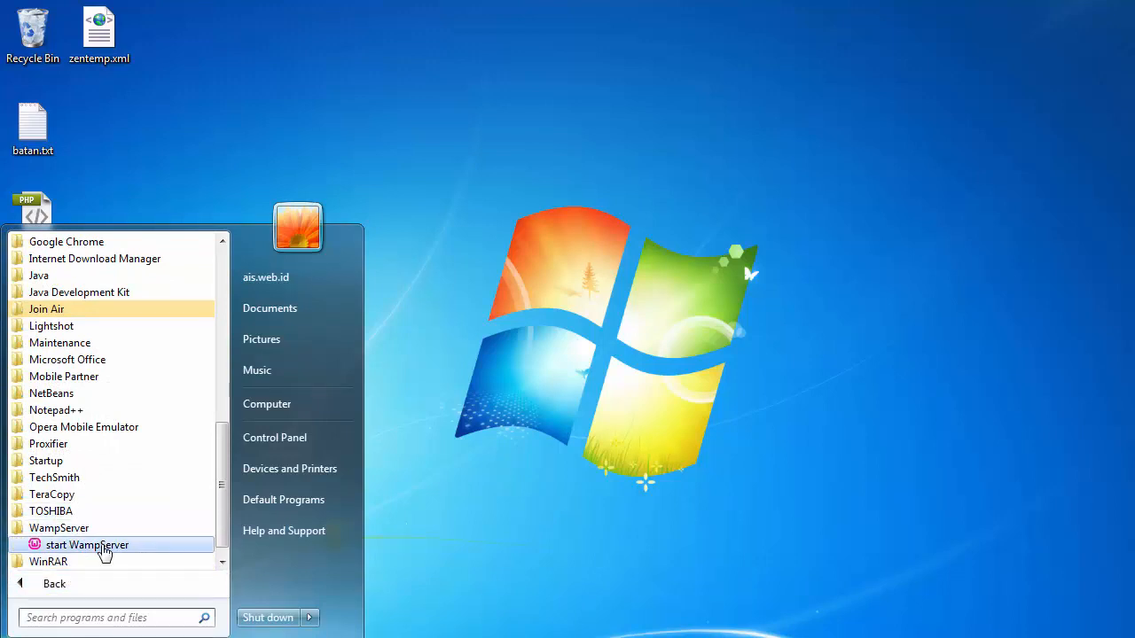
{"action": "left_click", "coordinate": [88, 545]}
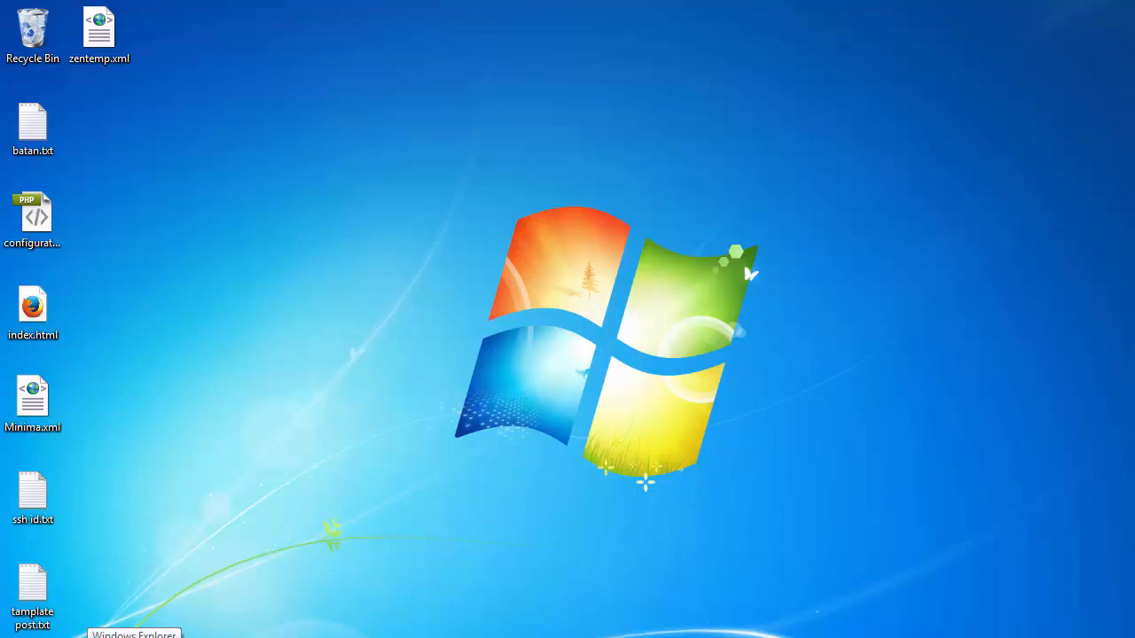
Open a file browser and navigate on drive E to the Website\Private folder
{"action": "left_click", "coordinate": [133, 637]}
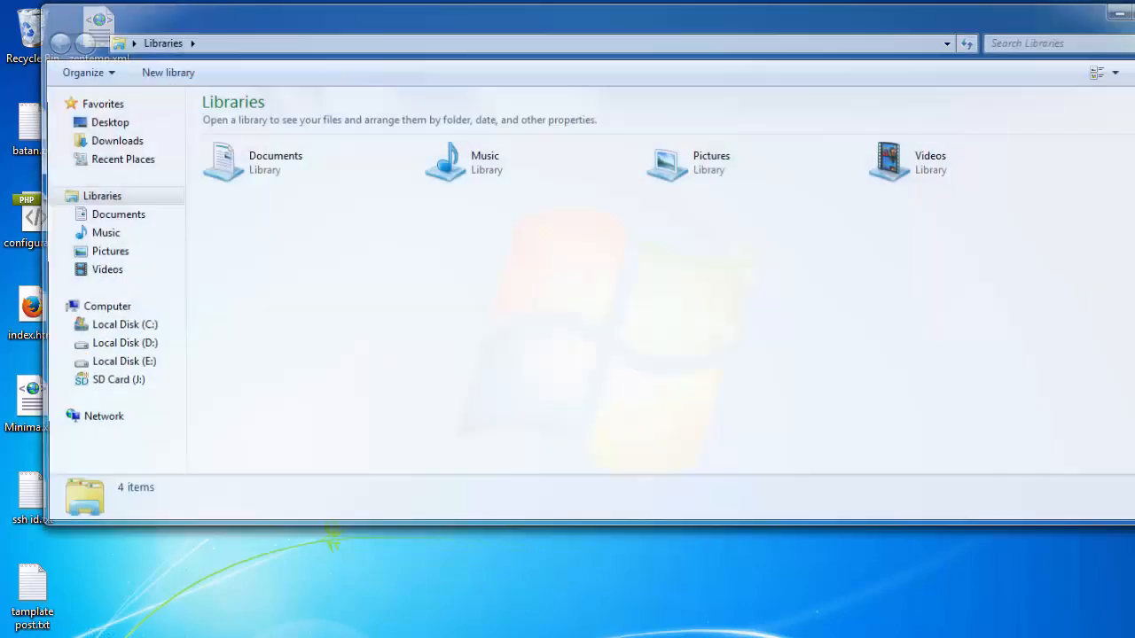
{"action": "left_click", "coordinate": [118, 367]}
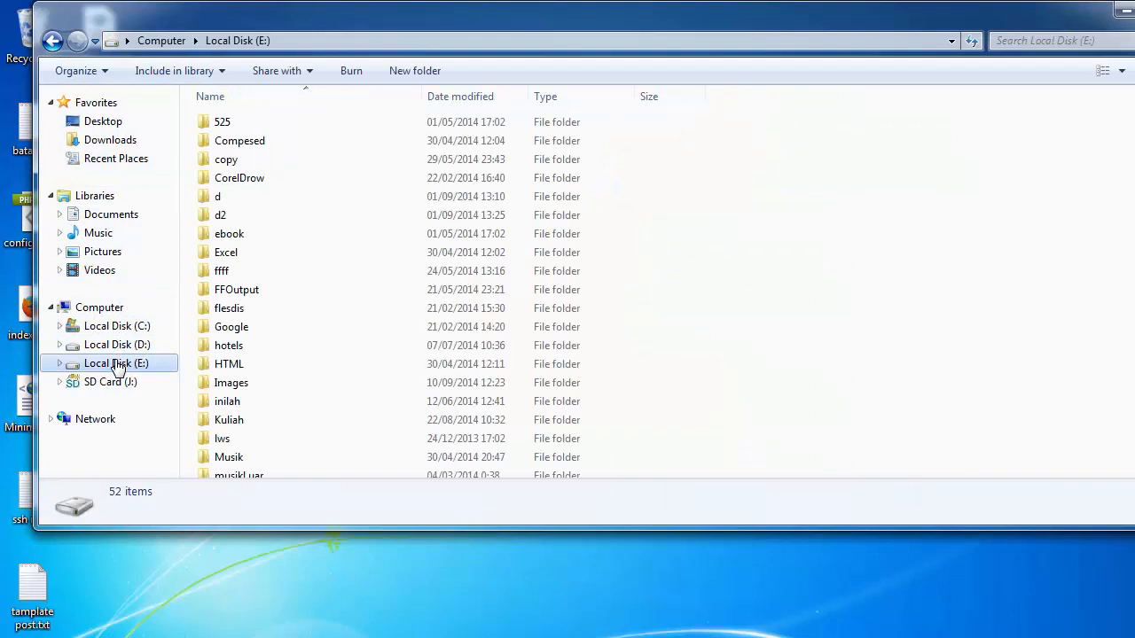
{"action": "left_click", "coordinate": [263, 317]}
{"action": "key", "text": "Down"}
{"action": "key", "text": "Down"}
{"action": "key", "text": "Down"}
{"action": "key", "text": "Down"}
{"action": "key", "text": "Down"}
{"action": "key", "text": "Down"}
{"action": "key", "text": "Down"}
{"action": "key", "text": "Down"}
{"action": "key", "text": "Down"}
{"action": "key", "text": "Down"}
{"action": "key", "text": "Down"}
{"action": "key", "text": "Down"}
{"action": "key", "text": "Down"}
{"action": "key", "text": "Down"}
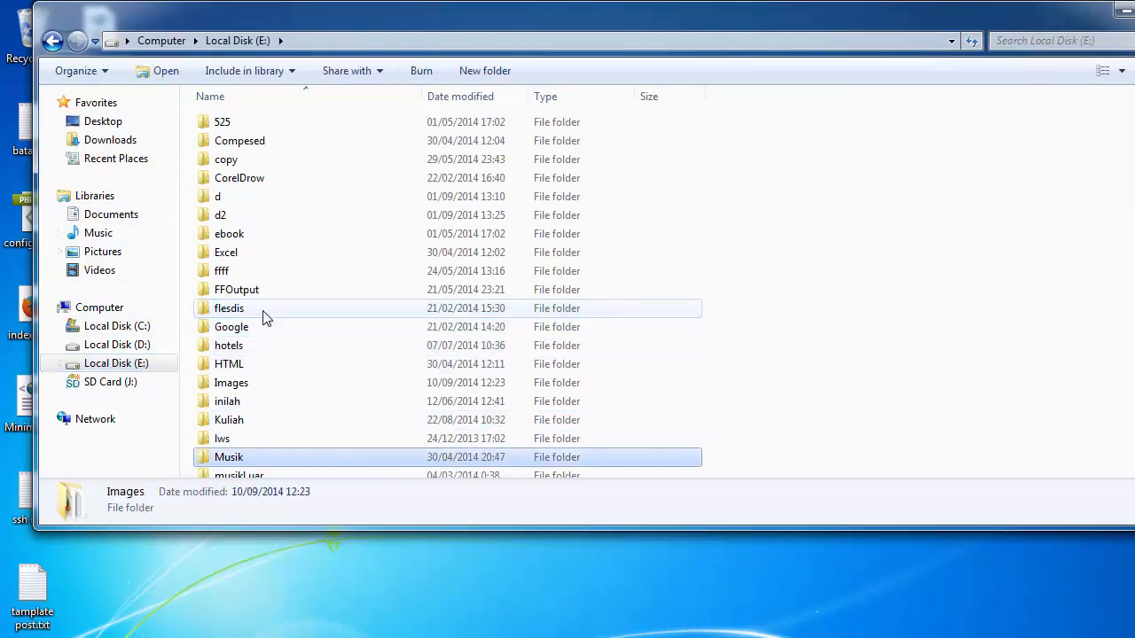
{"action": "key", "text": "Down"}
{"action": "key", "text": "Down"}
{"action": "key", "text": "Down"}
{"action": "key", "text": "Down"}
{"action": "key", "text": "Down"}
{"action": "key", "text": "Down"}
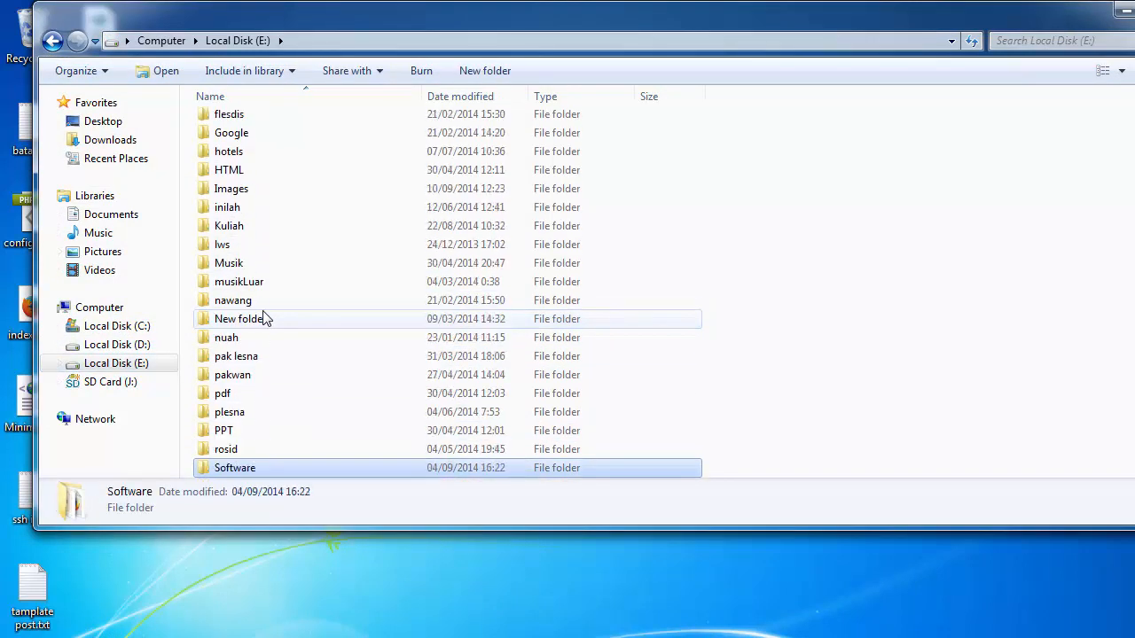
{"action": "key", "text": "w"}
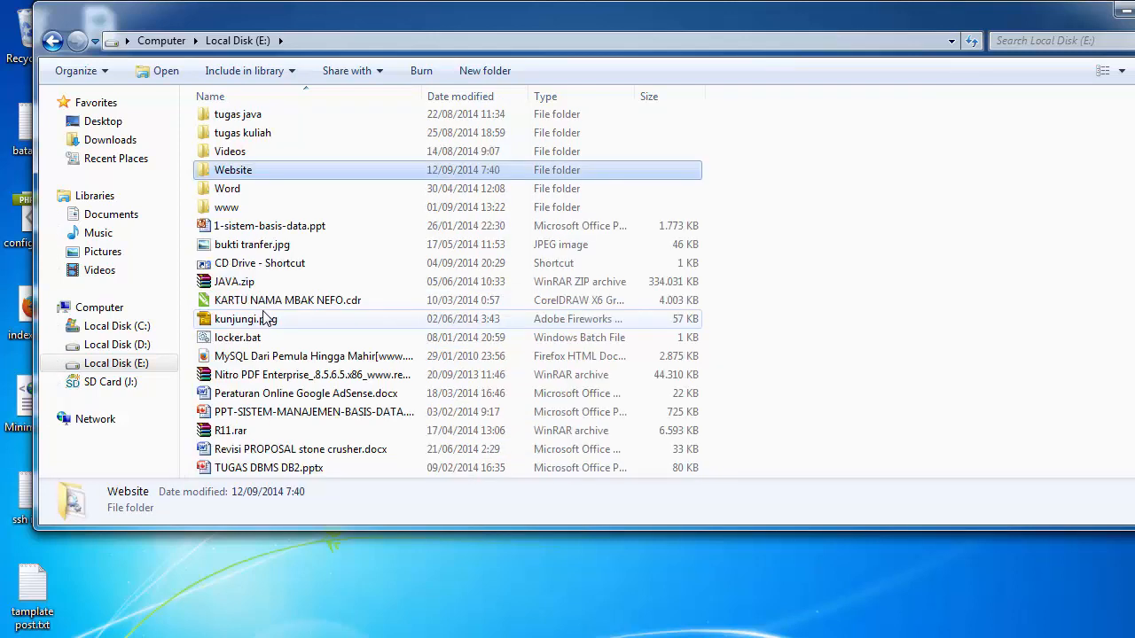
{"action": "key", "text": "Return"}
{"action": "key", "text": "Down"}
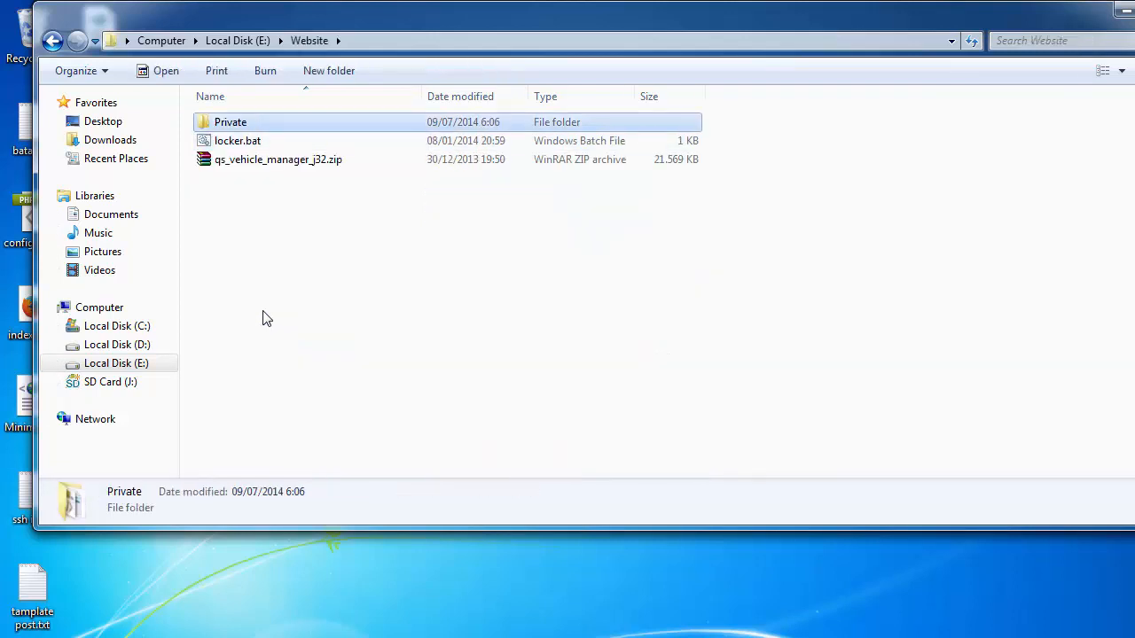
{"action": "key", "text": "Return"}
Copy Joomla_3.3.3-Stable-Full_Package.zip from the APP&CMS folder
{"action": "key", "text": "Down"}
{"action": "key", "text": "Down"}
{"action": "key", "text": "Down"}
{"action": "key", "text": "Down"}
{"action": "key", "text": "Up"}
{"action": "key", "text": "Up"}
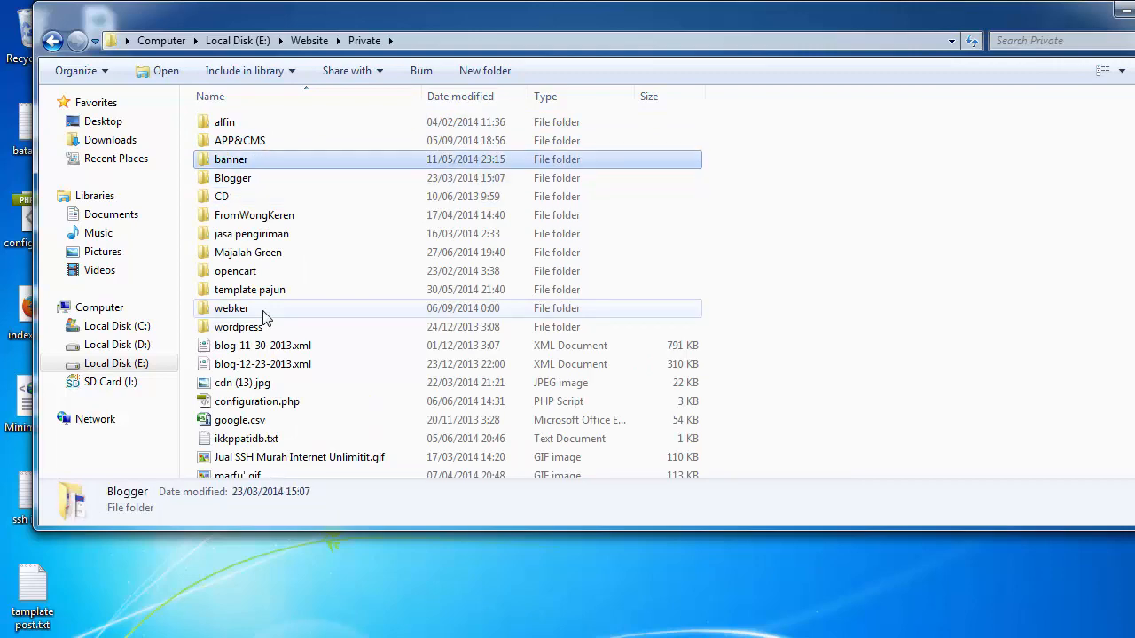
{"action": "key", "text": "Up"}
{"action": "key", "text": "Return"}
{"action": "key", "text": "Down"}
{"action": "key", "text": "Down"}
{"action": "key", "text": "Down"}
{"action": "key", "text": "Down"}
{"action": "key", "text": "Down"}
{"action": "key", "text": "Down"}
{"action": "key", "text": "Down"}
{"action": "key", "text": "Down"}
{"action": "key", "text": "Down"}
{"action": "key", "text": "Down"}
{"action": "key", "text": "Down"}
{"action": "key", "text": "Down"}
{"action": "key", "text": "Down"}
{"action": "key", "text": "Down"}
{"action": "key", "text": "Down"}
{"action": "key", "text": "Down"}
{"action": "key", "text": "Down"}
{"action": "key", "text": "Down"}
{"action": "key", "text": "Down"}
{"action": "key", "text": "Down"}
{"action": "key", "text": "Down"}
{"action": "key", "text": "Down"}
{"action": "key", "text": "Down"}
{"action": "key", "text": "Down"}
{"action": "key", "text": "Down"}
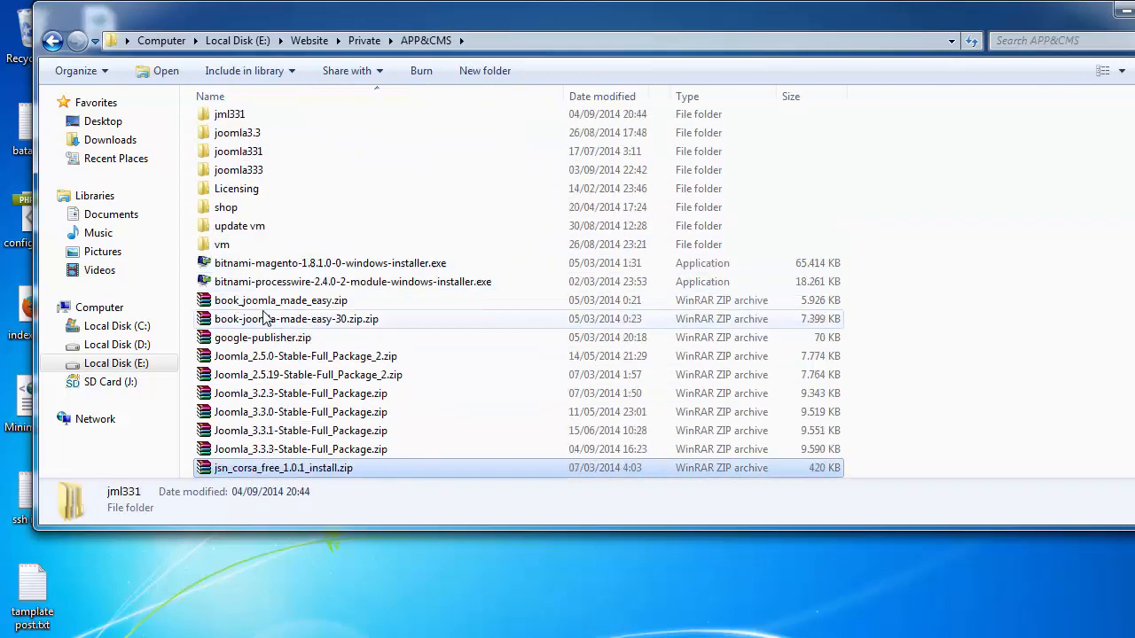
{"action": "key", "text": "Up"}
{"action": "key", "text": "Up"}
{"action": "key", "text": "Up"}
{"action": "key", "text": "Up"}
{"action": "key", "text": "Up"}
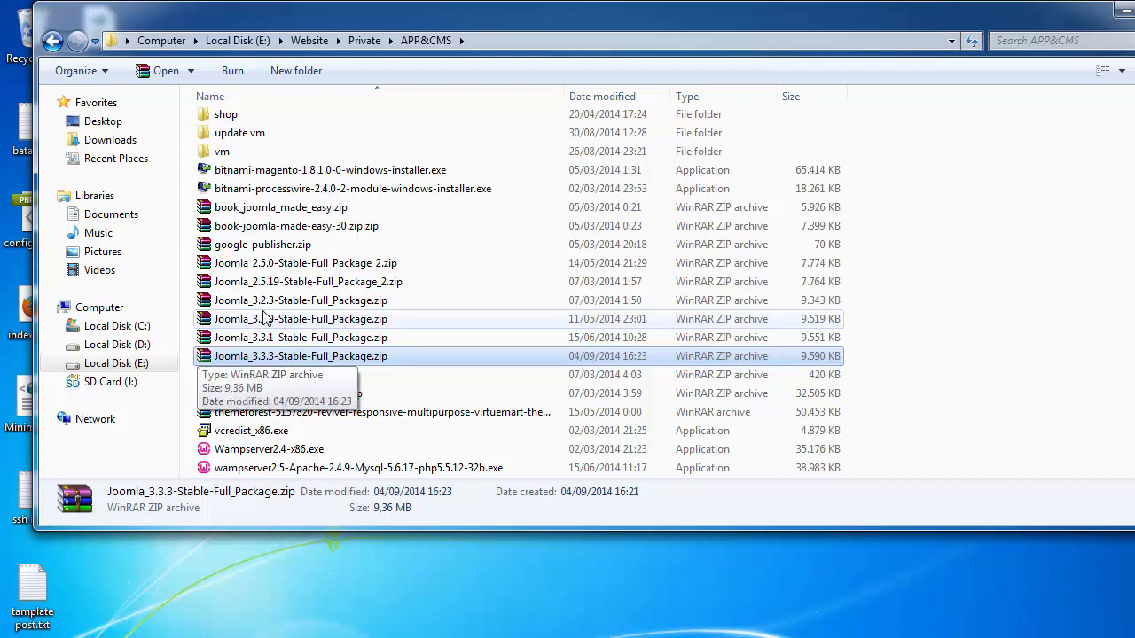
{"action": "right_click", "coordinate": [284, 357]}
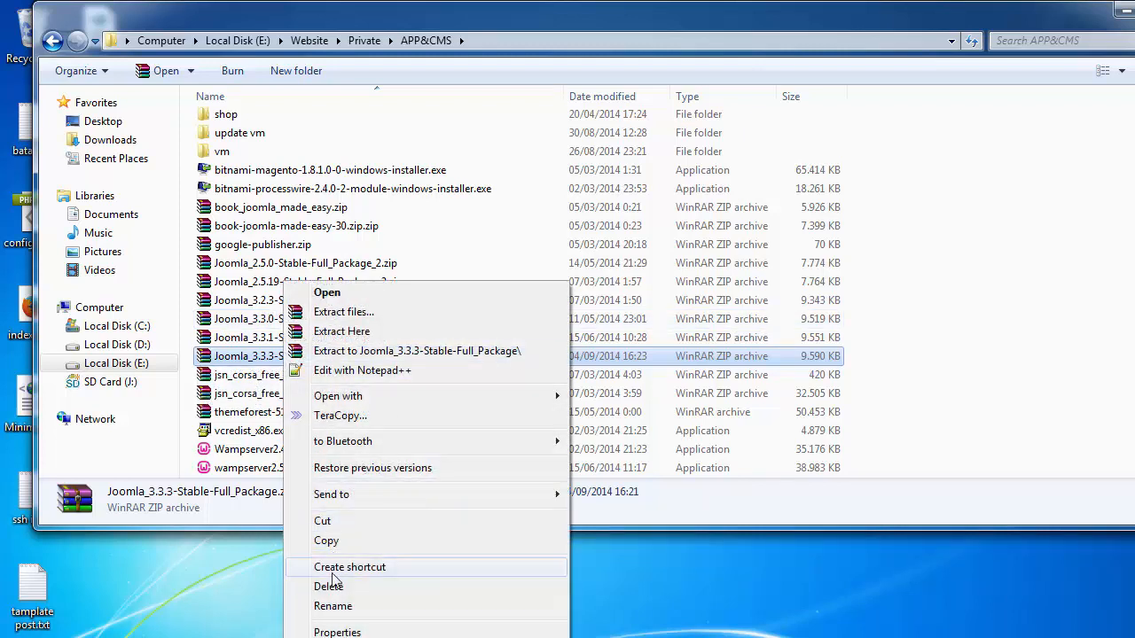
{"action": "left_click", "coordinate": [327, 541]}
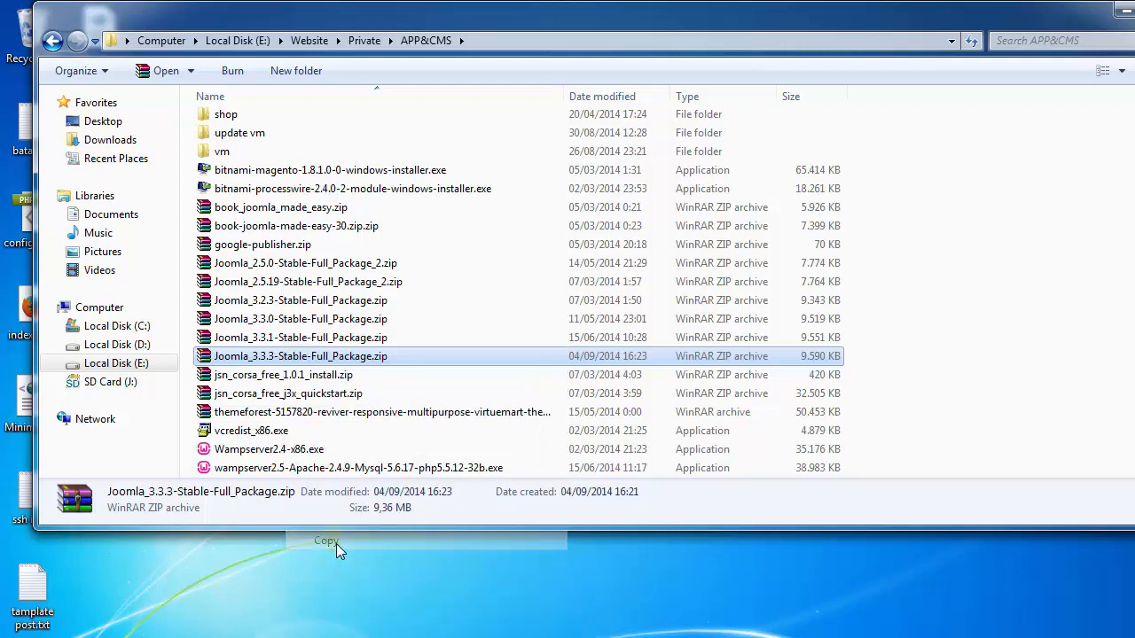
Browse to C:\wamp\www and open the empty belajar folder, leaving its name unchanged
{"action": "left_click", "coordinate": [124, 330]}
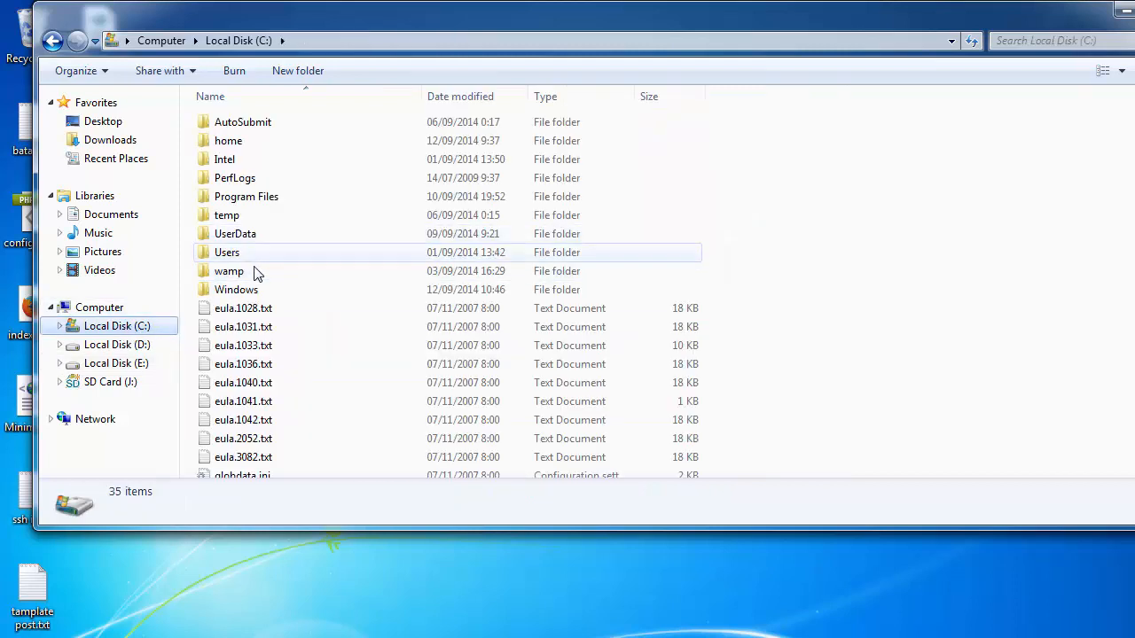
{"action": "double_click", "coordinate": [238, 277]}
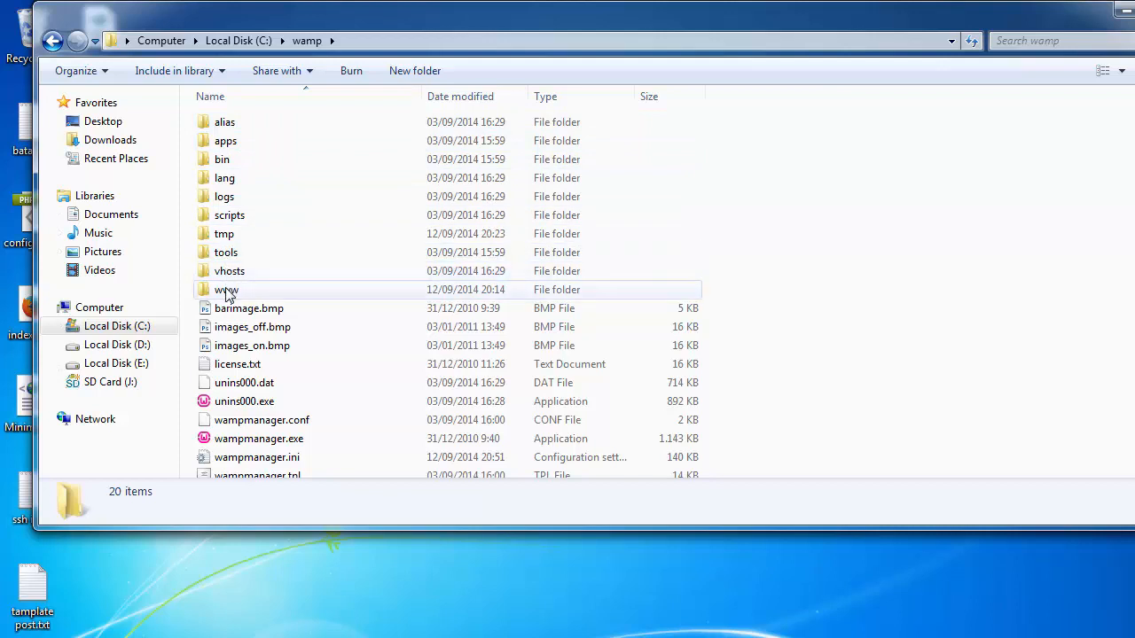
{"action": "double_click", "coordinate": [228, 292]}
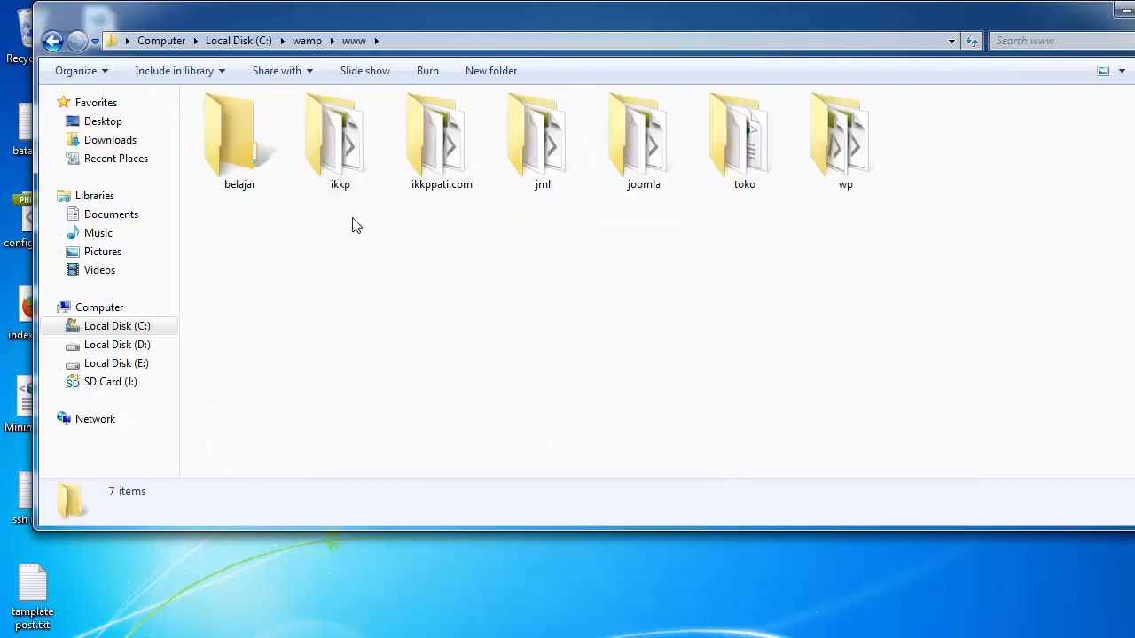
{"action": "double_click", "coordinate": [239, 142]}
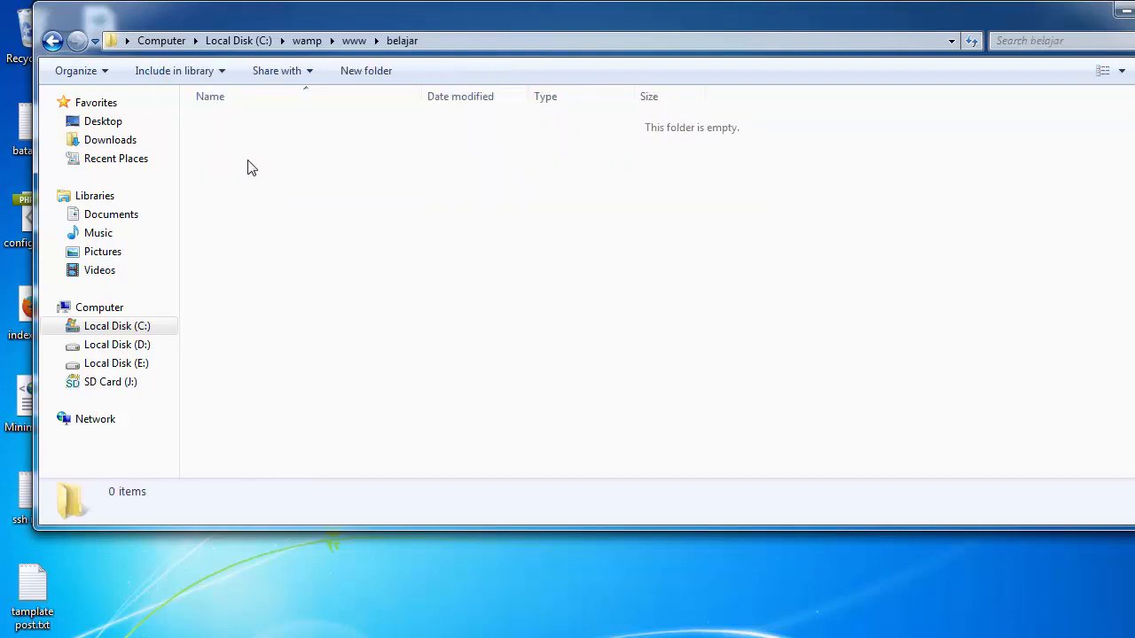
{"action": "key", "text": "BackSpace"}
{"action": "key", "text": "F2"}
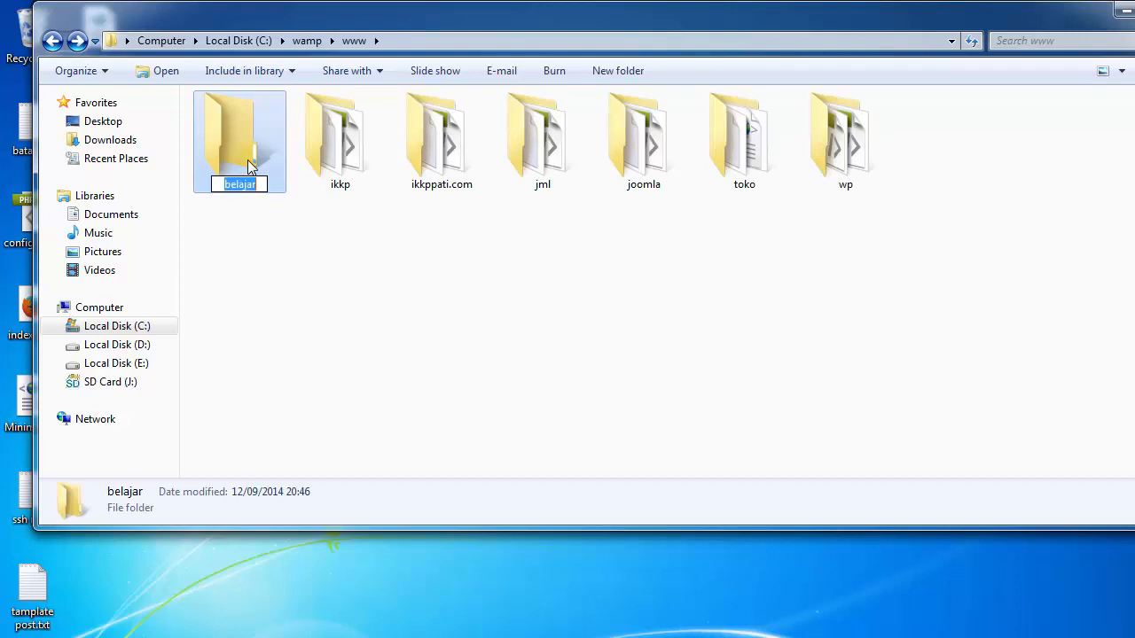
{"action": "key", "text": "End"}
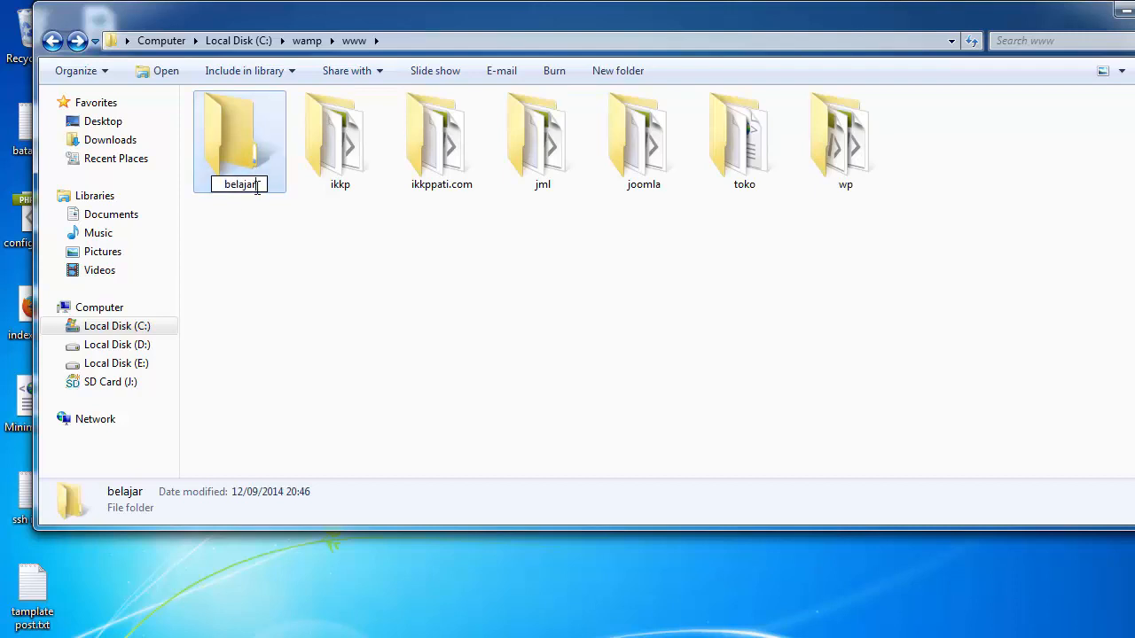
{"action": "left_click", "coordinate": [250, 124]}
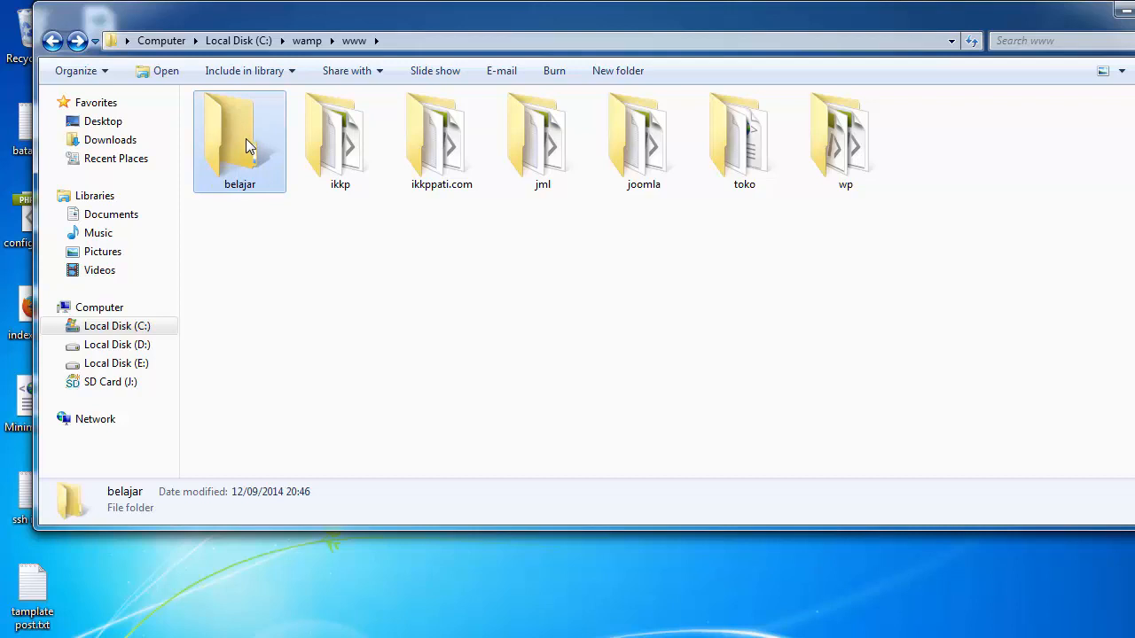
{"action": "double_click", "coordinate": [249, 147]}
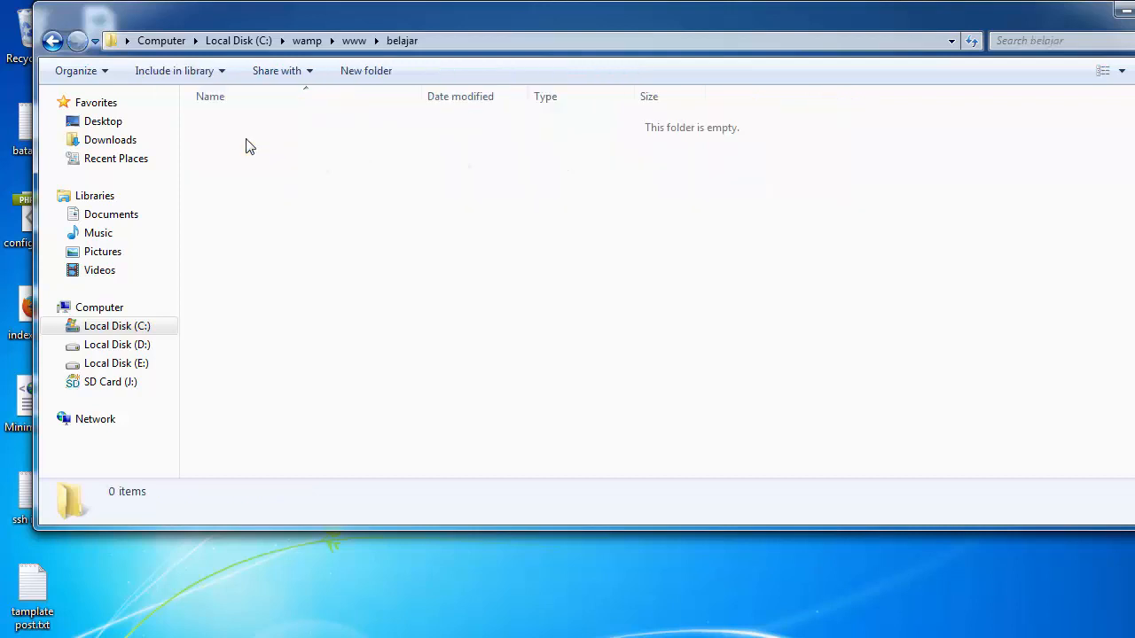
{"action": "right_click", "coordinate": [273, 200]}
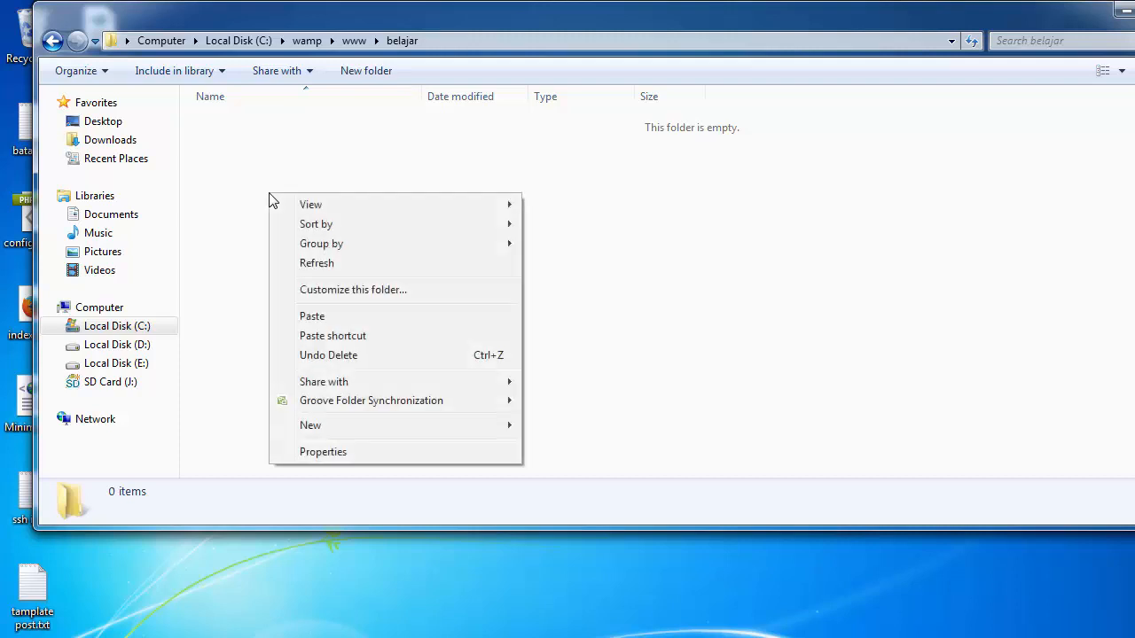
{"action": "left_click", "coordinate": [314, 319]}
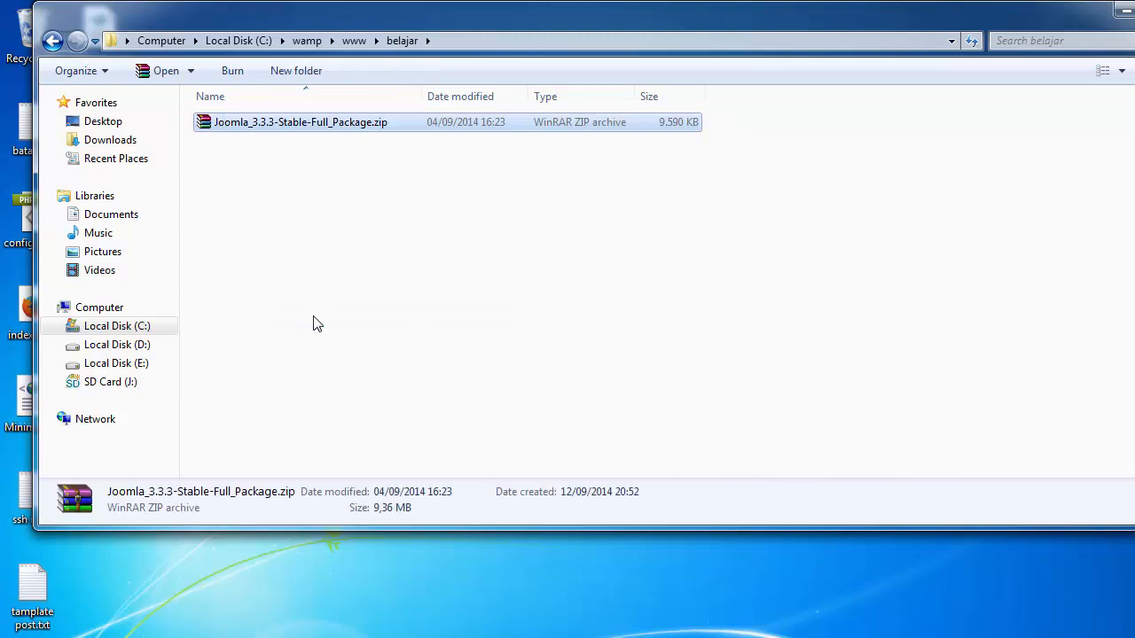
{"action": "right_click", "coordinate": [283, 132]}
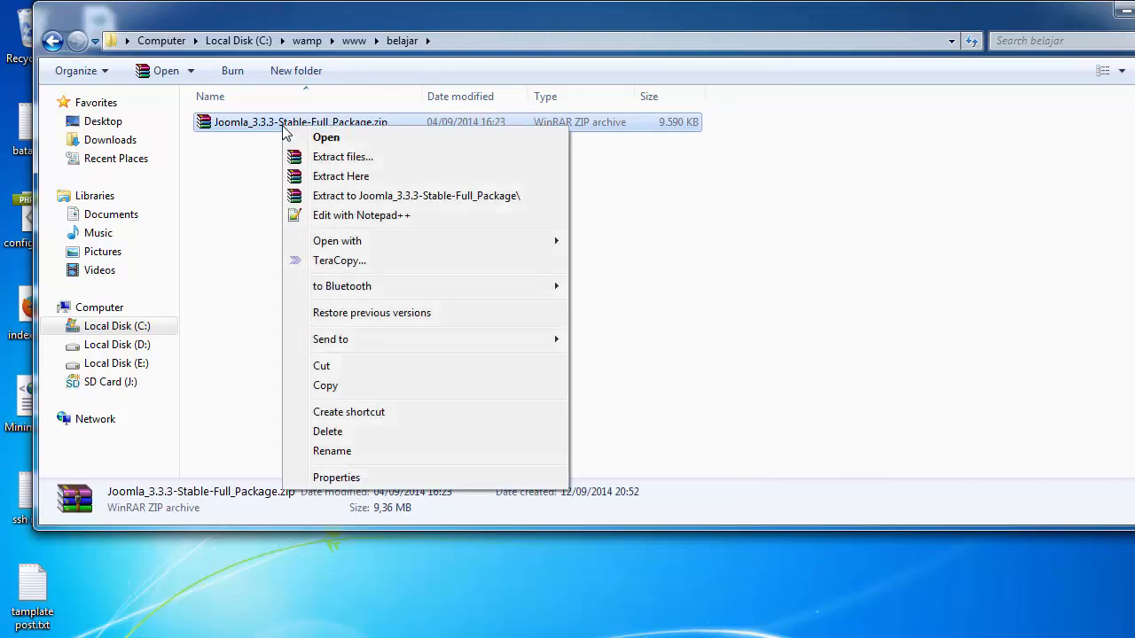
{"action": "left_click", "coordinate": [318, 178]}
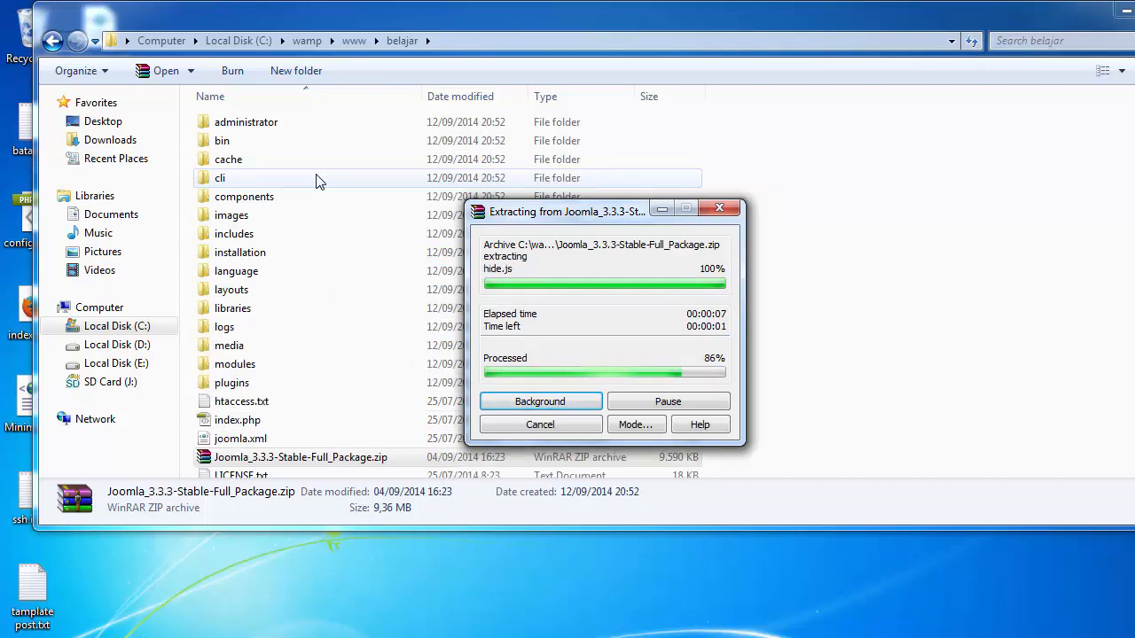
{"action": "left_click", "coordinate": [319, 180]}
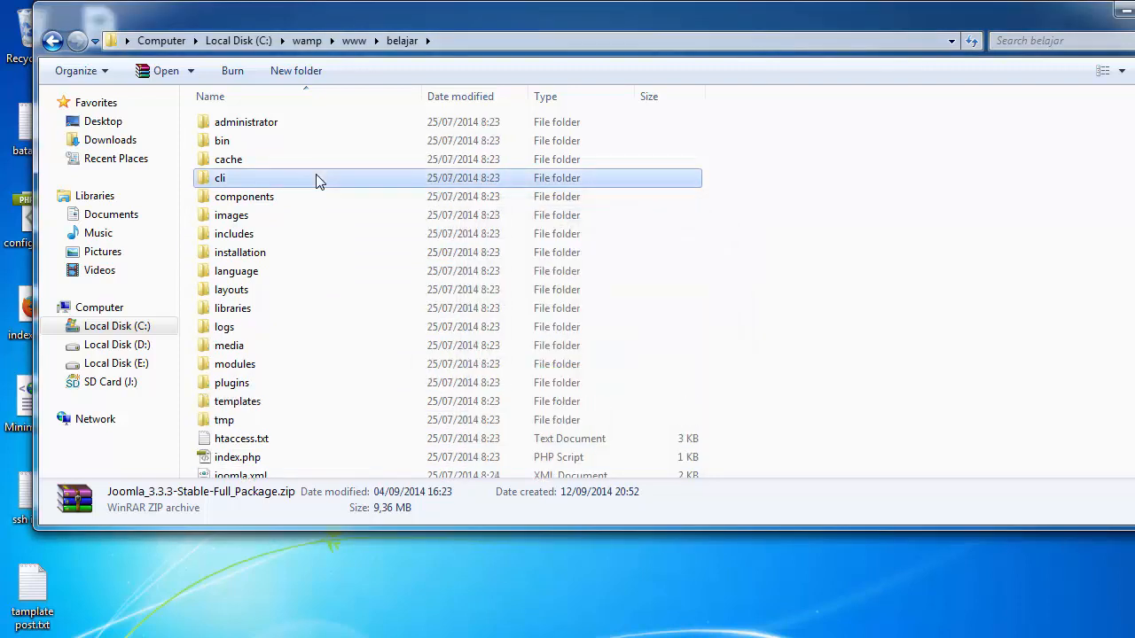
{"action": "left_click", "coordinate": [1075, 159]}
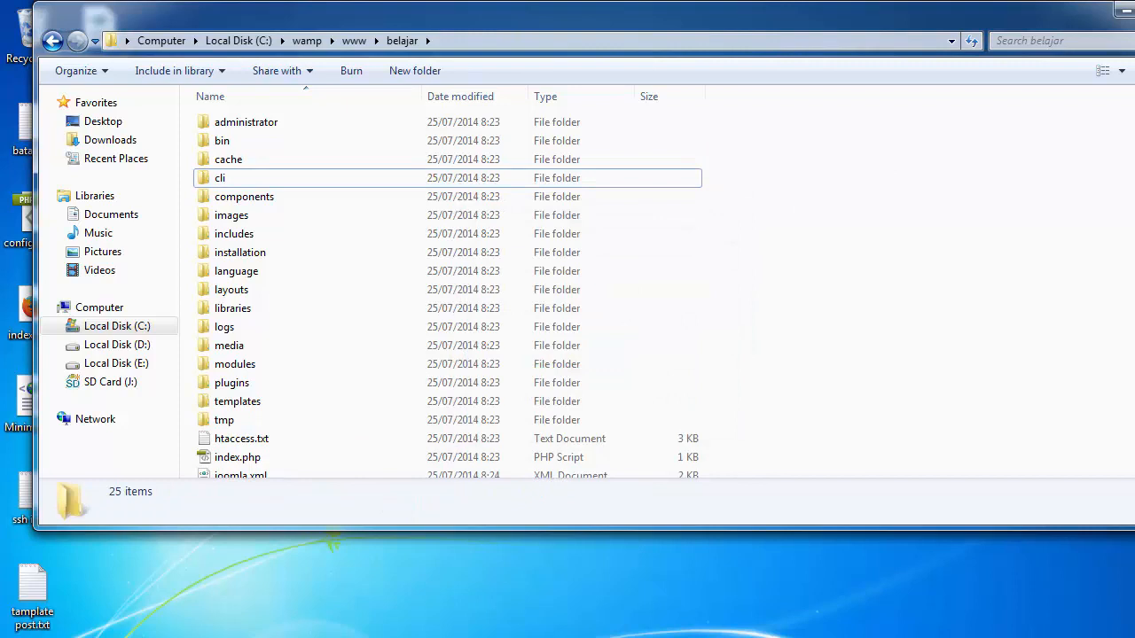
{"action": "scroll", "coordinate": [448, 292], "scroll_direction": "down", "scroll_amount": 2}
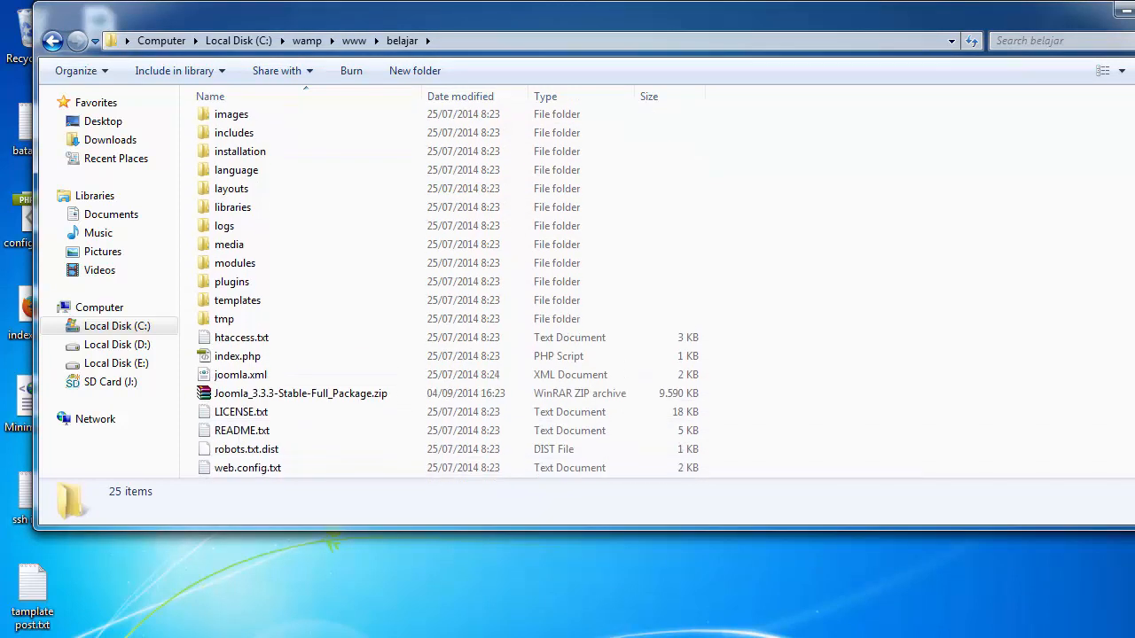
{"action": "left_click", "coordinate": [572, 212]}
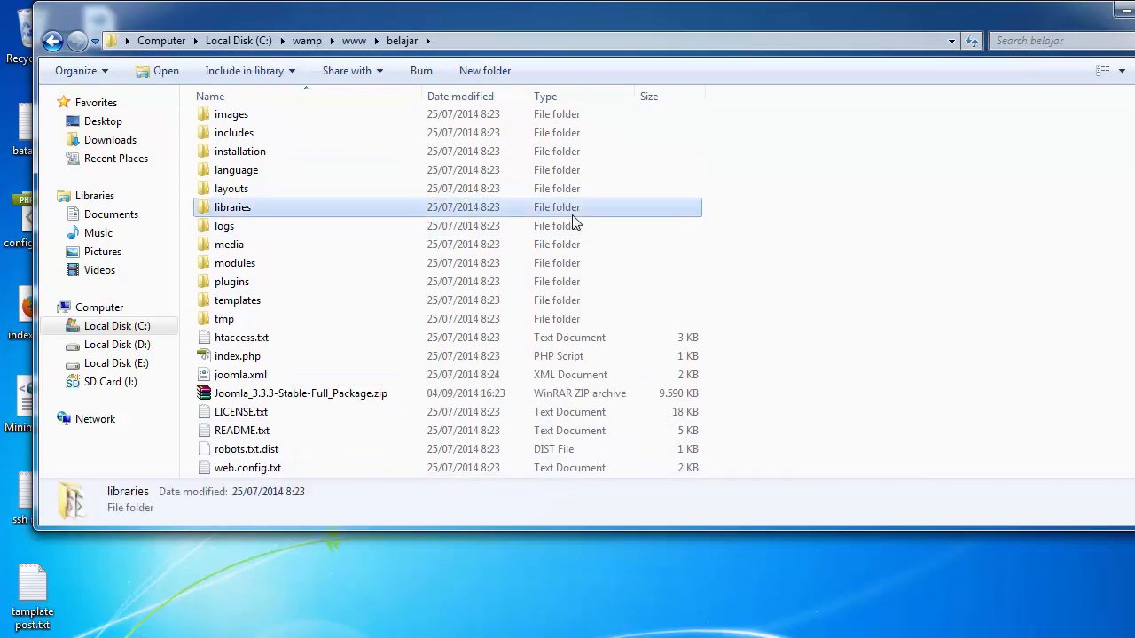
{"action": "left_click", "coordinate": [564, 227]}
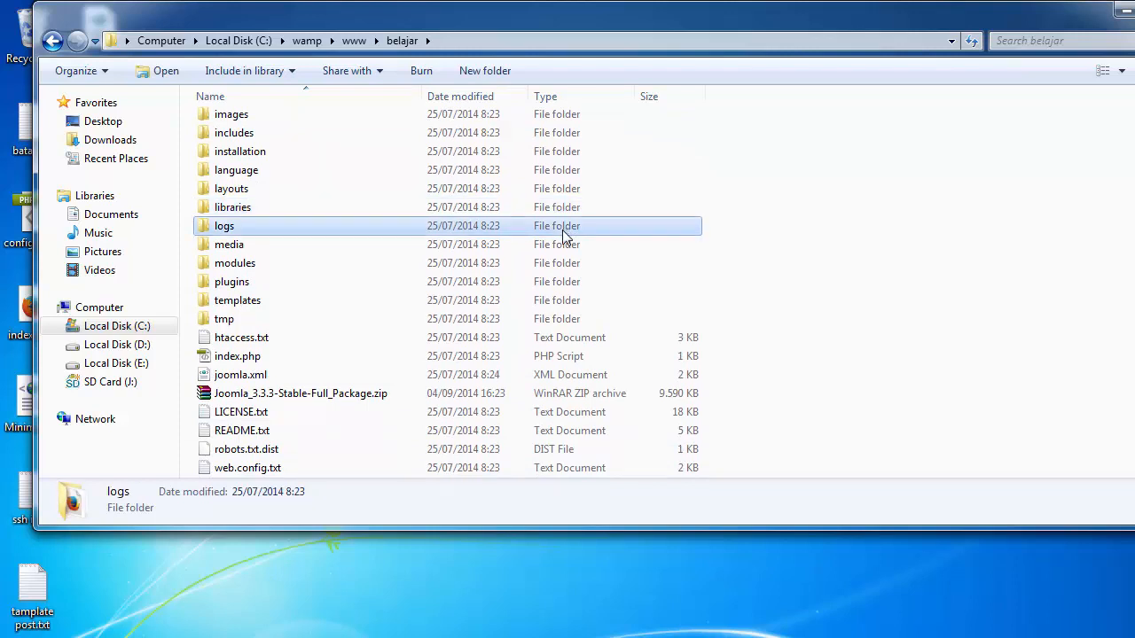
{"action": "left_click", "coordinate": [593, 189]}
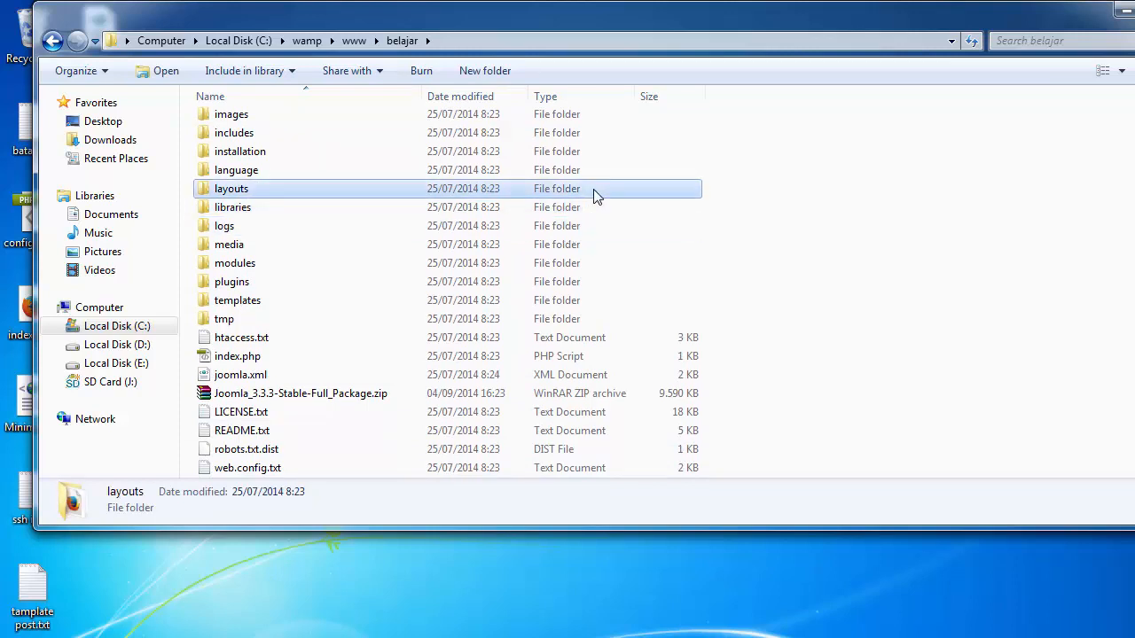
{"action": "left_click", "coordinate": [666, 160]}
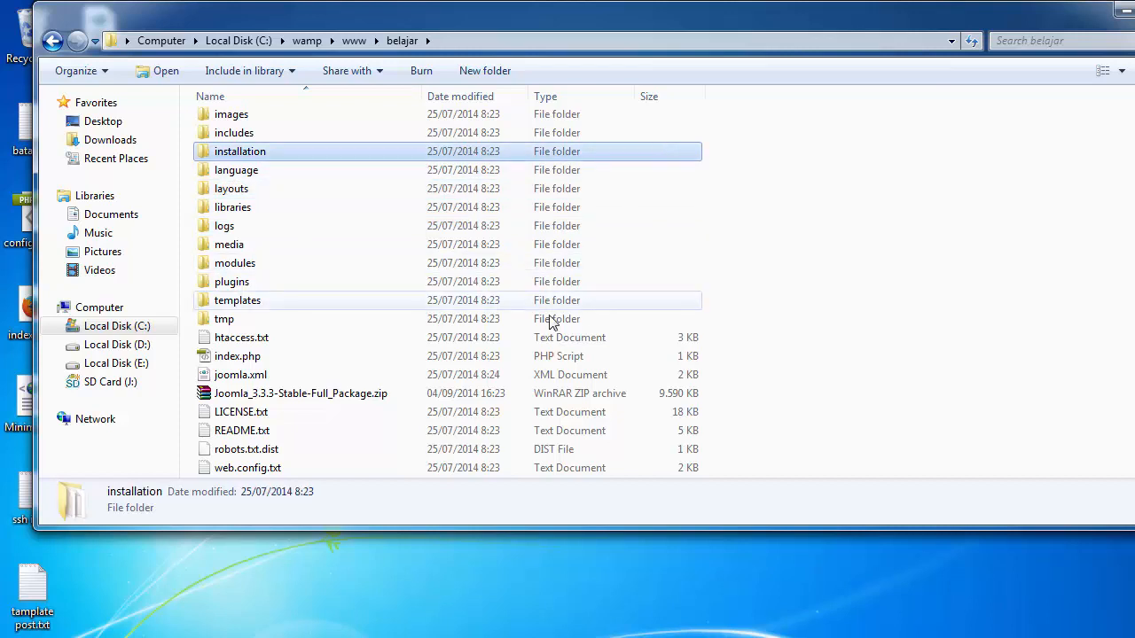
{"action": "left_click", "coordinate": [533, 338]}
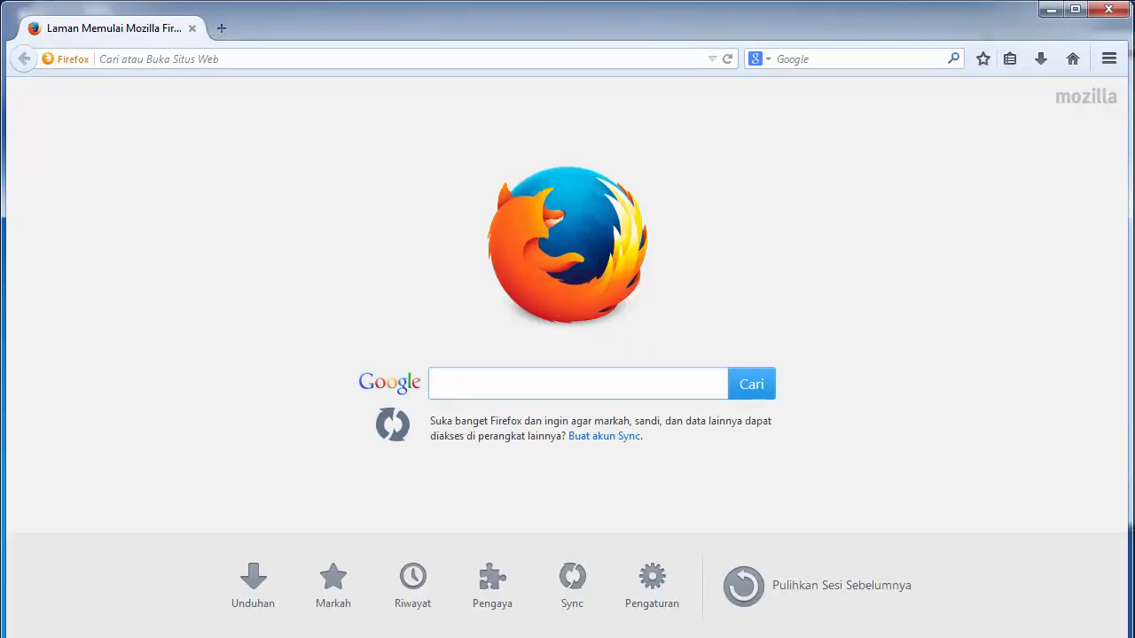
Enter localhost/belajar in Firefox's address bar using autocomplete and load it
{"action": "left_click", "coordinate": [337, 58]}
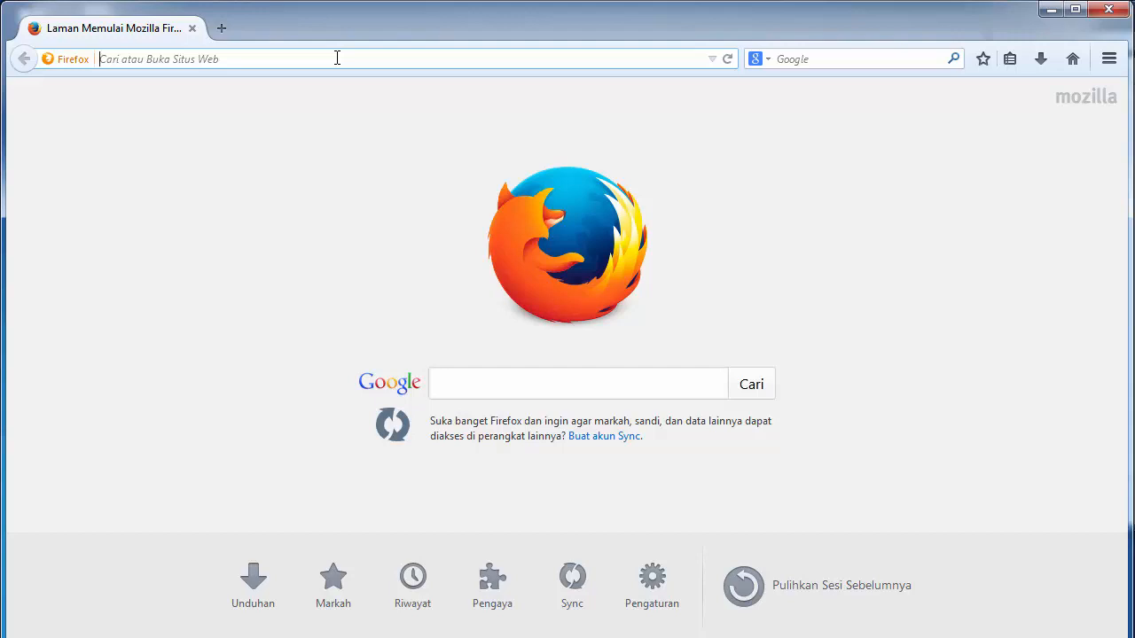
{"action": "type", "text": "localhost/"}
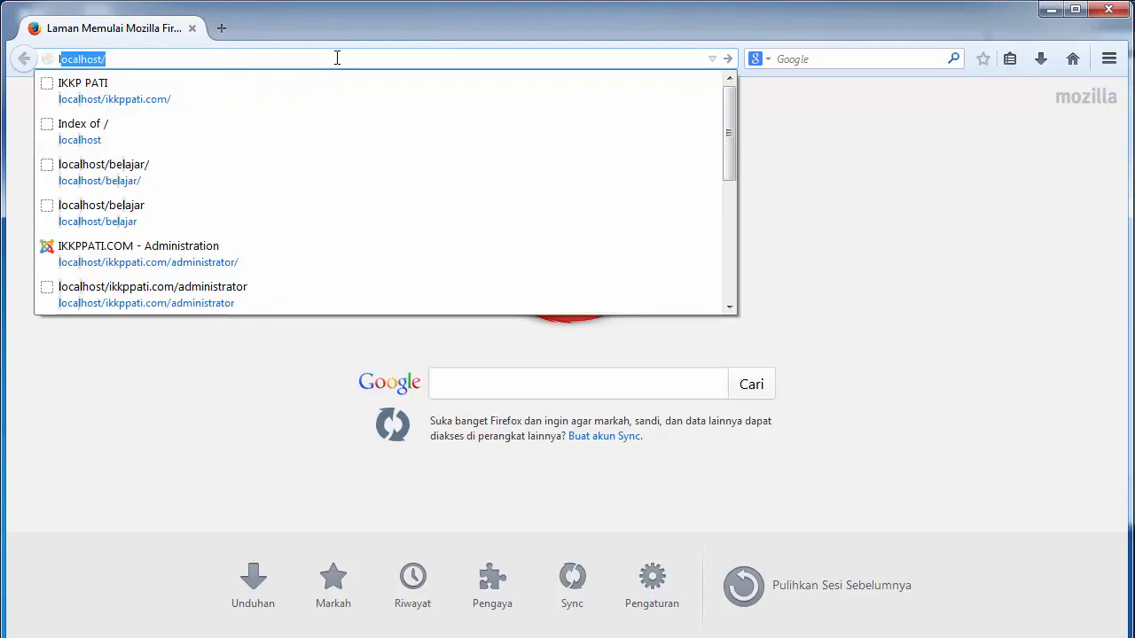
{"action": "key", "text": "End"}
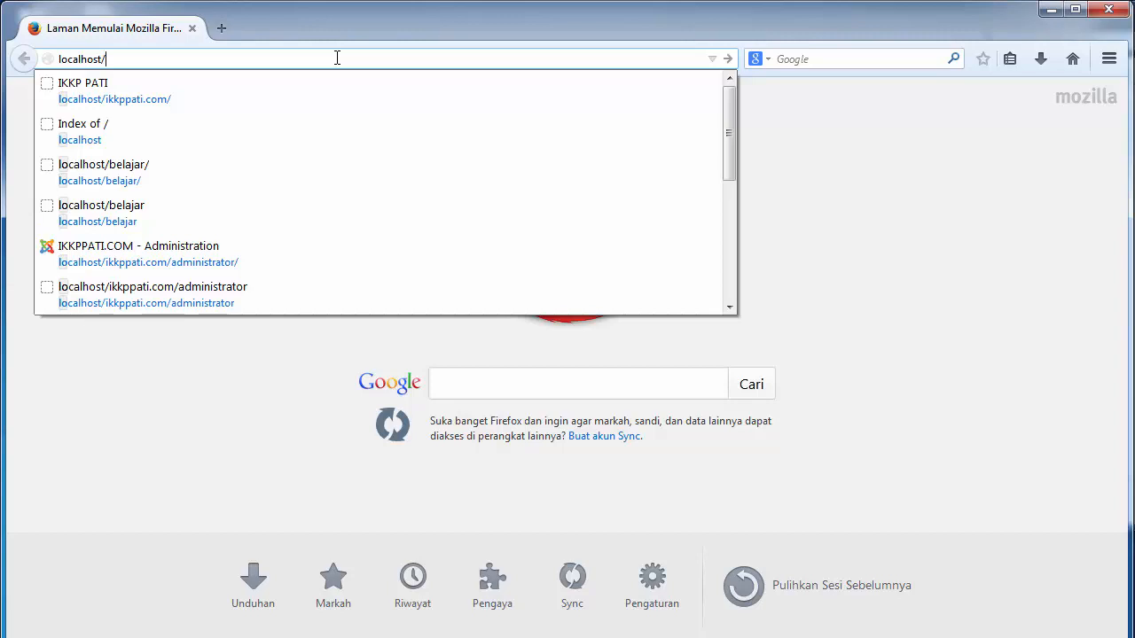
{"action": "type", "text": "belajar"}
{"action": "key", "text": "End"}
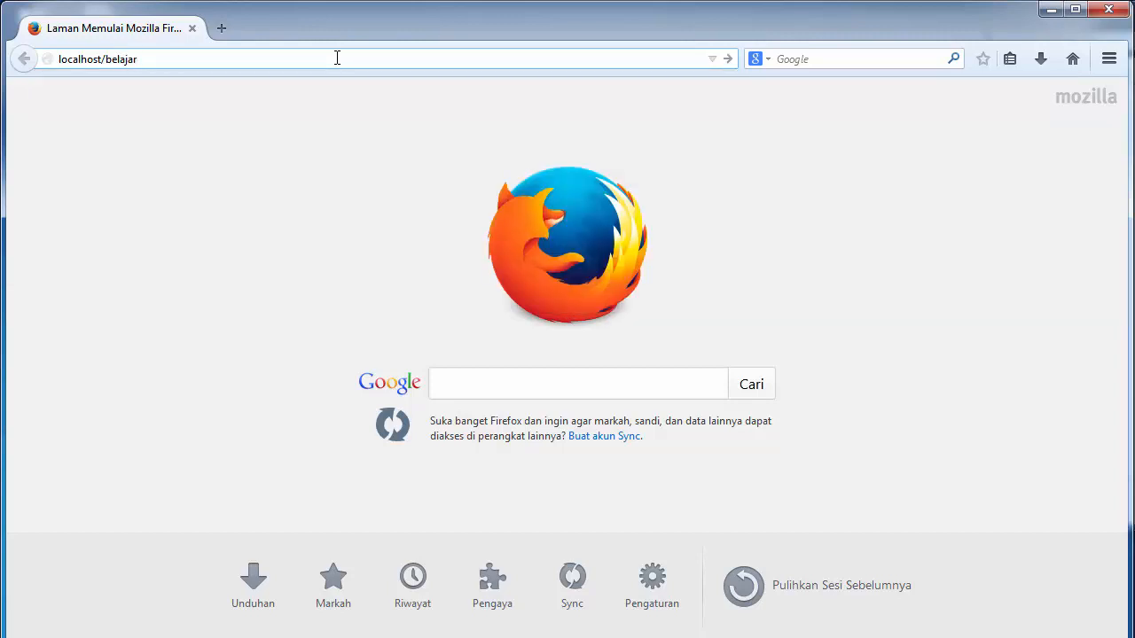
{"action": "key", "text": "Return"}
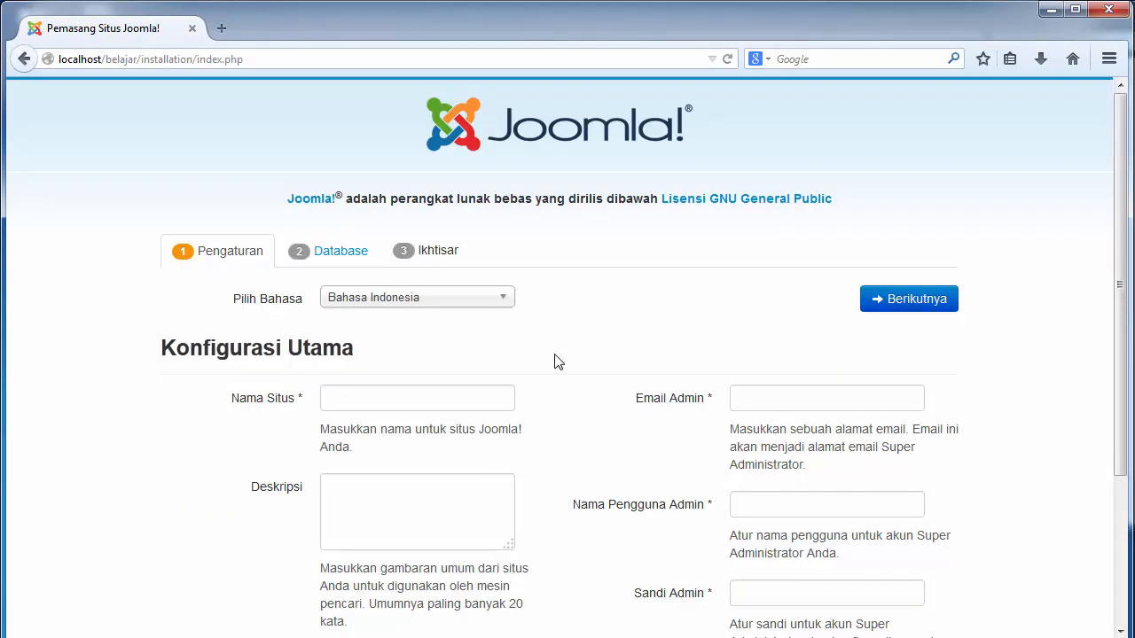
{"action": "left_click_drag", "start_coordinate": [1120, 129], "coordinate": [1122, 92]}
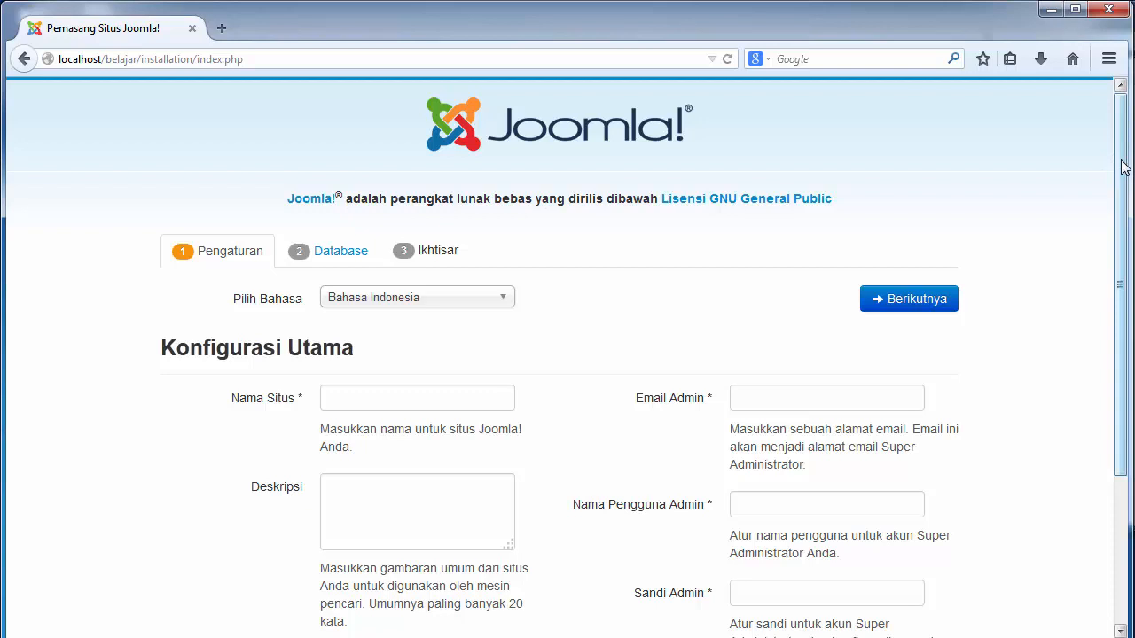
{"action": "mouse_move", "coordinate": [1124, 167]}
{"action": "left_mouse_down"}
{"action": "mouse_move", "coordinate": [1128, 321]}
{"action": "mouse_move", "coordinate": [1121, 156]}
{"action": "left_mouse_up"}
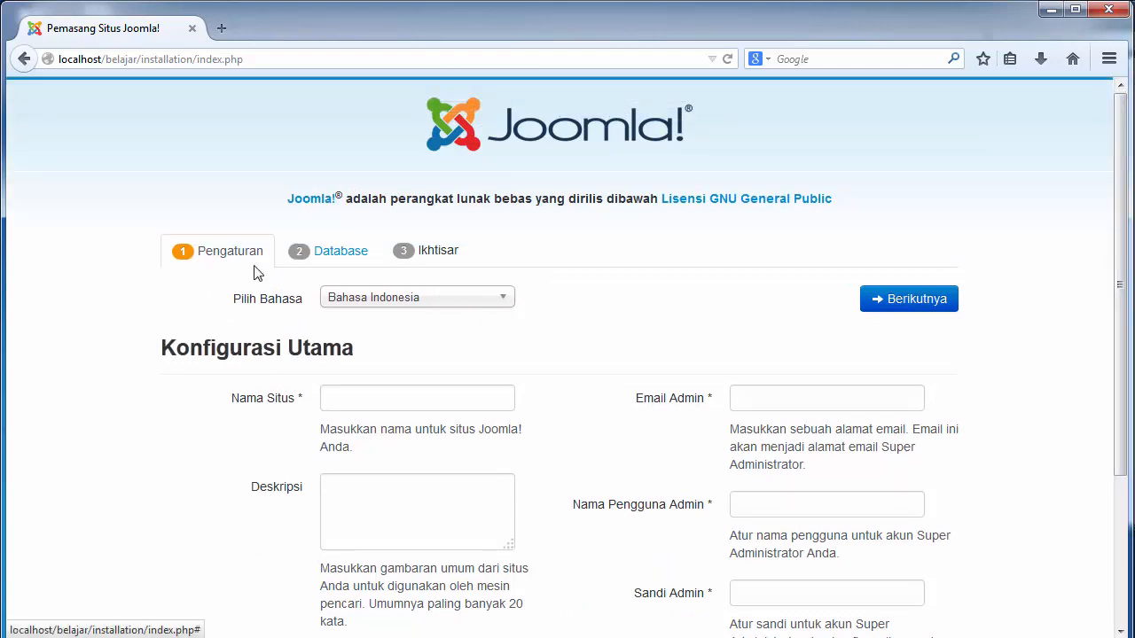
{"action": "left_click", "coordinate": [368, 307]}
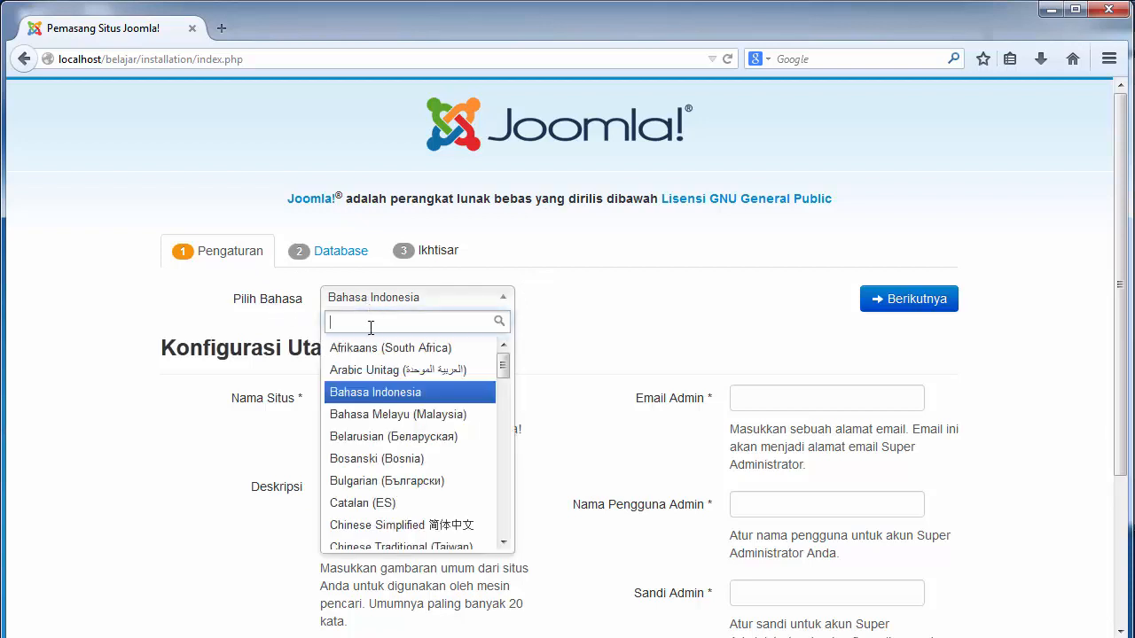
{"action": "left_click", "coordinate": [377, 401]}
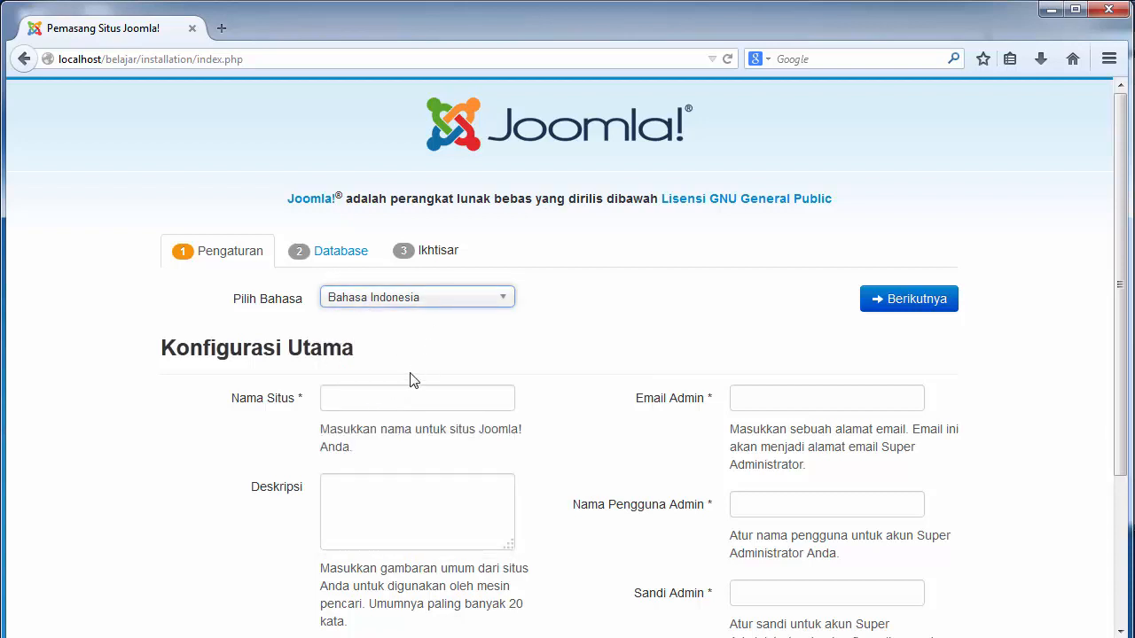
{"action": "left_click", "coordinate": [395, 398]}
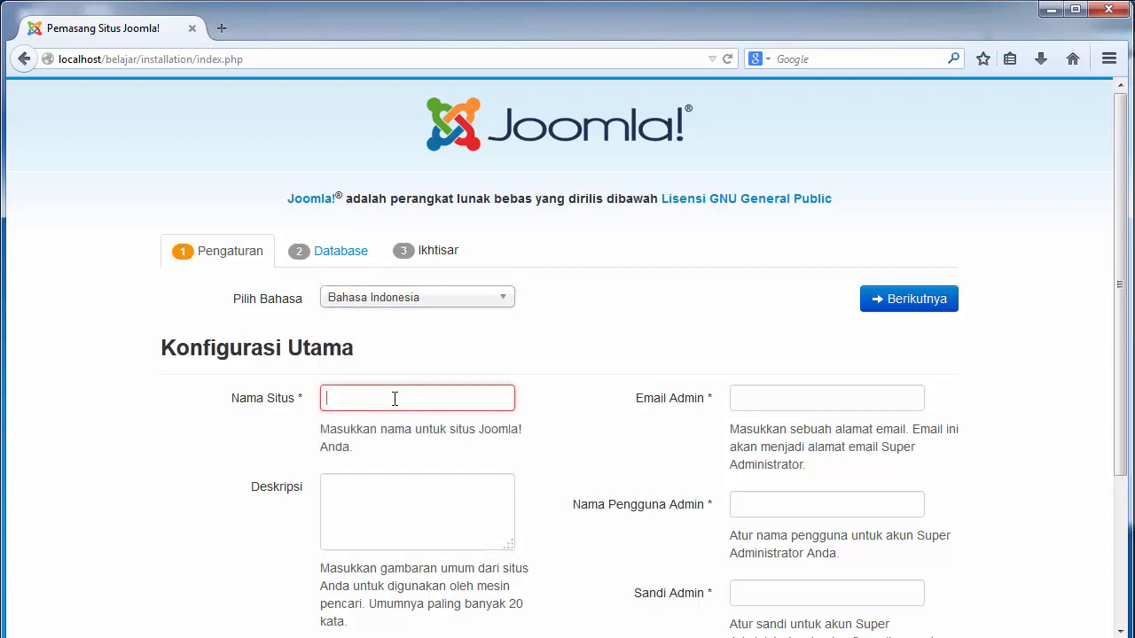
{"action": "left_click", "coordinate": [452, 296]}
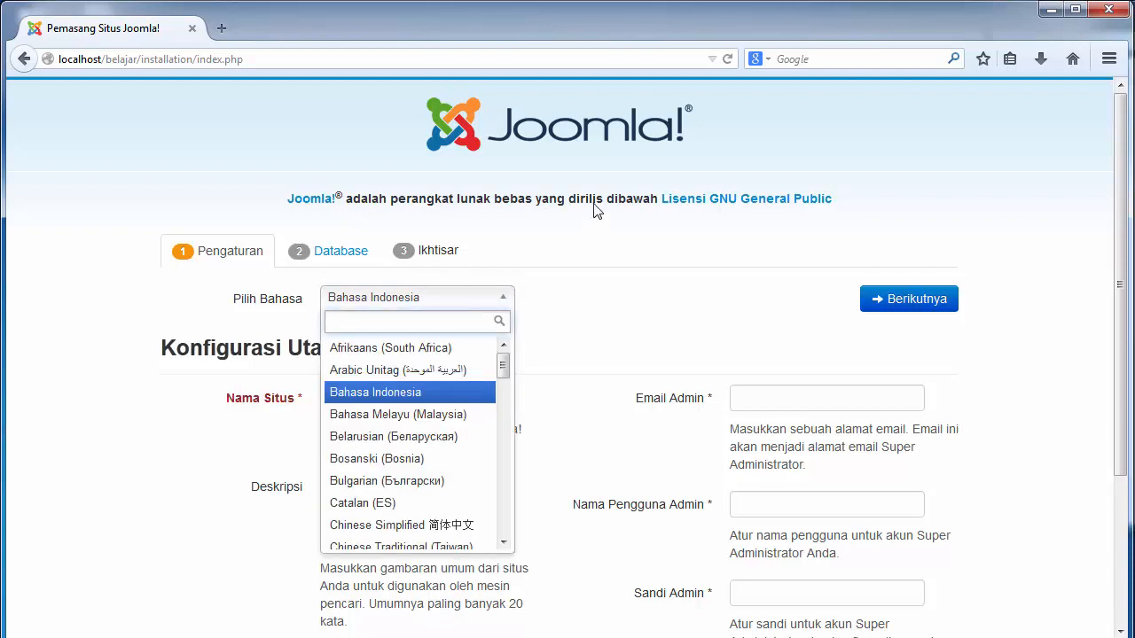
{"action": "left_click", "coordinate": [628, 329]}
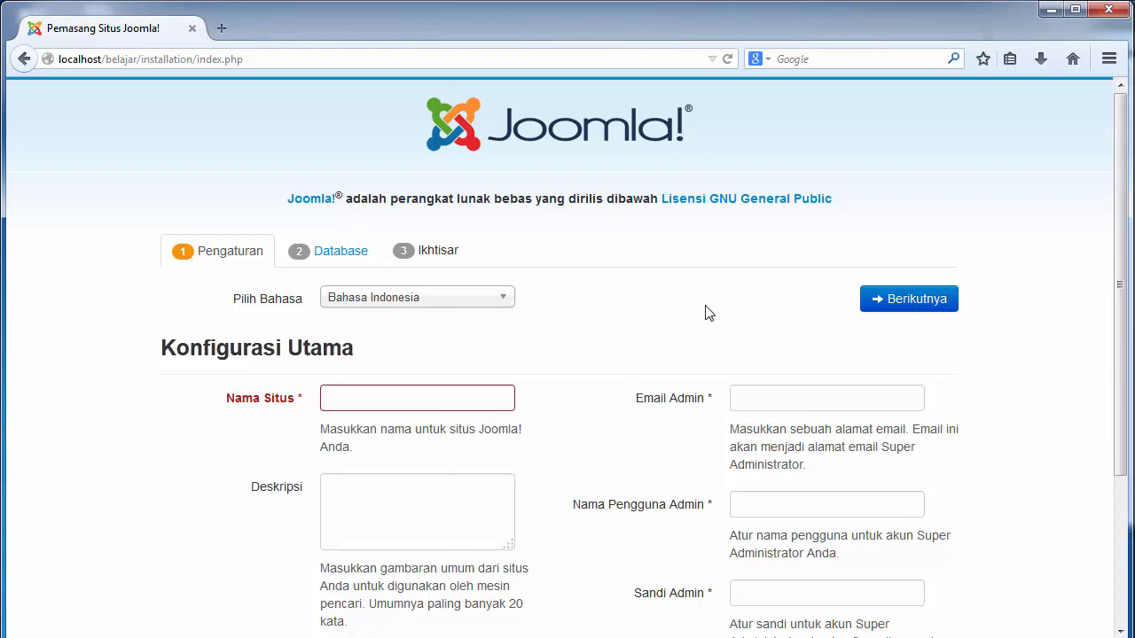
{"action": "left_click", "coordinate": [487, 299]}
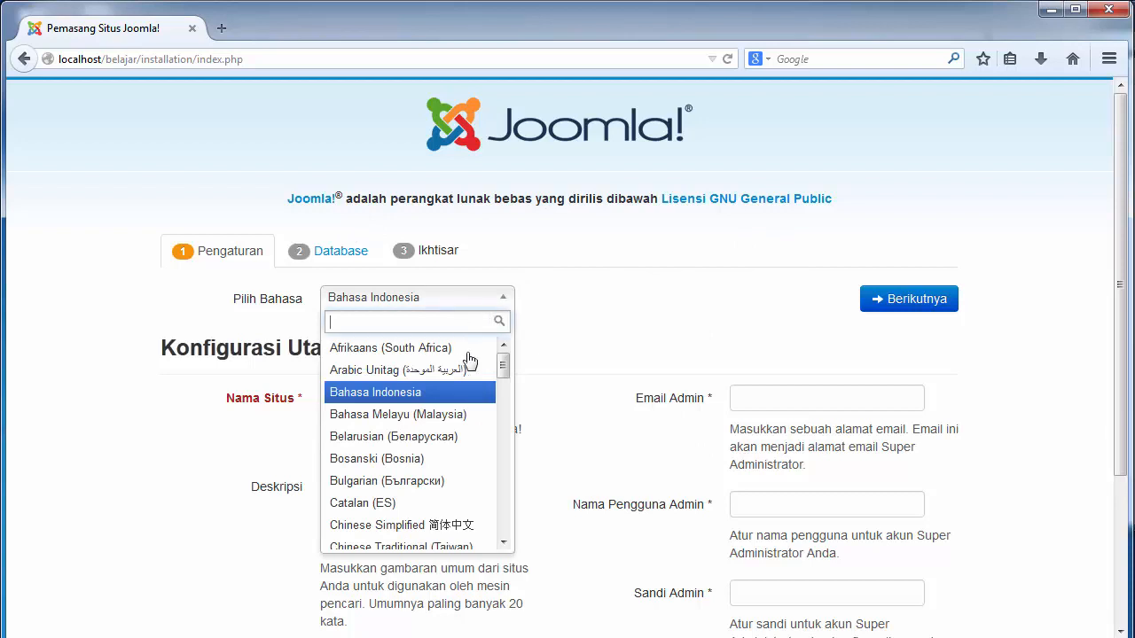
{"action": "left_click", "coordinate": [530, 346]}
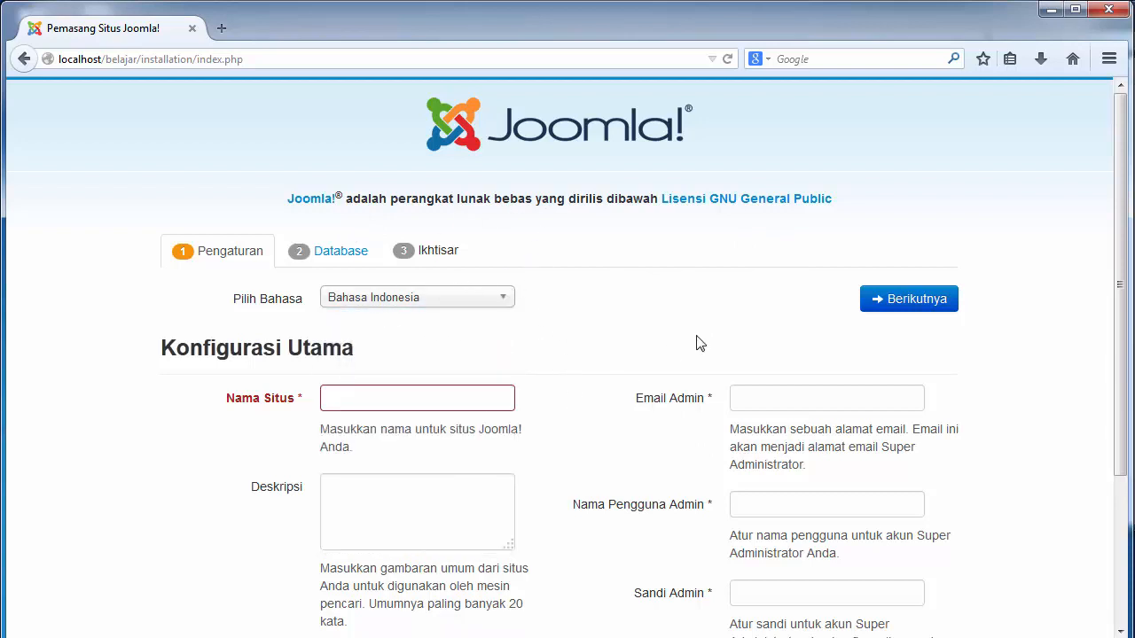
{"action": "left_click", "coordinate": [434, 393]}
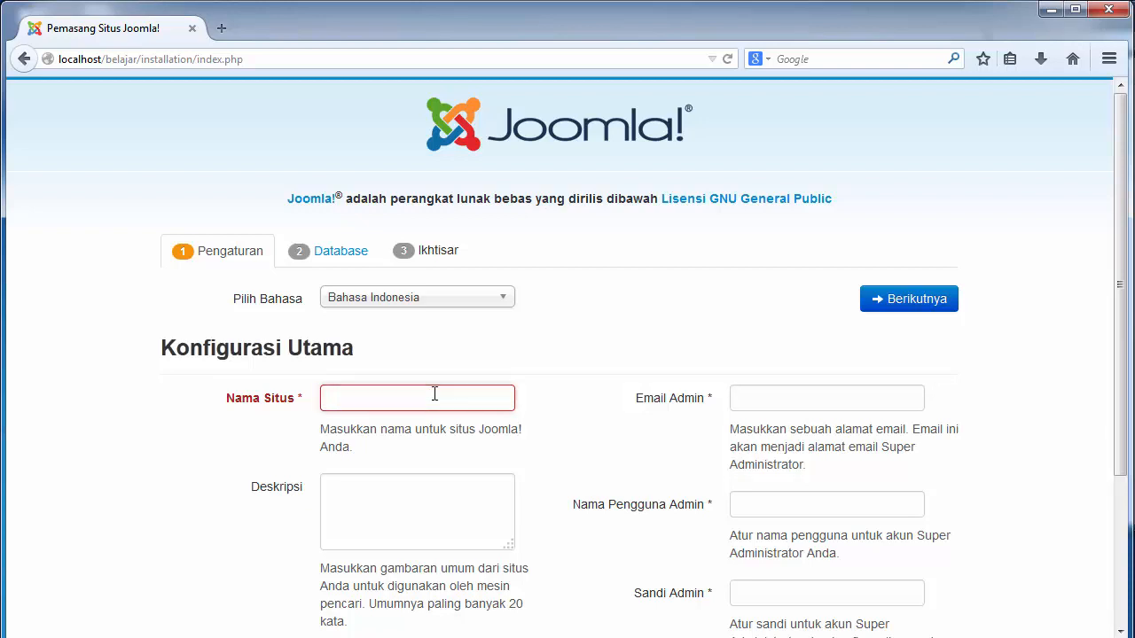
Enter belajarjoomla.com as the site name, replacing the mistyped partial name
{"action": "type", "text": "belaj"}
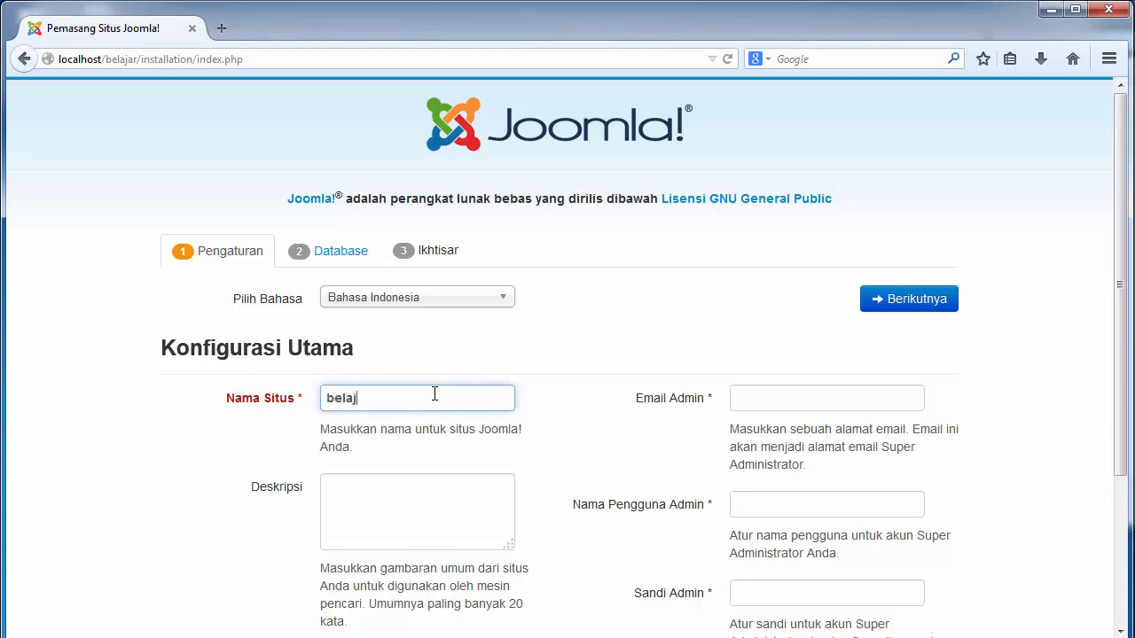
{"action": "type", "text": "arjoml"}
{"action": "key", "text": "BackSpace"}
{"action": "key", "text": "BackSpace"}
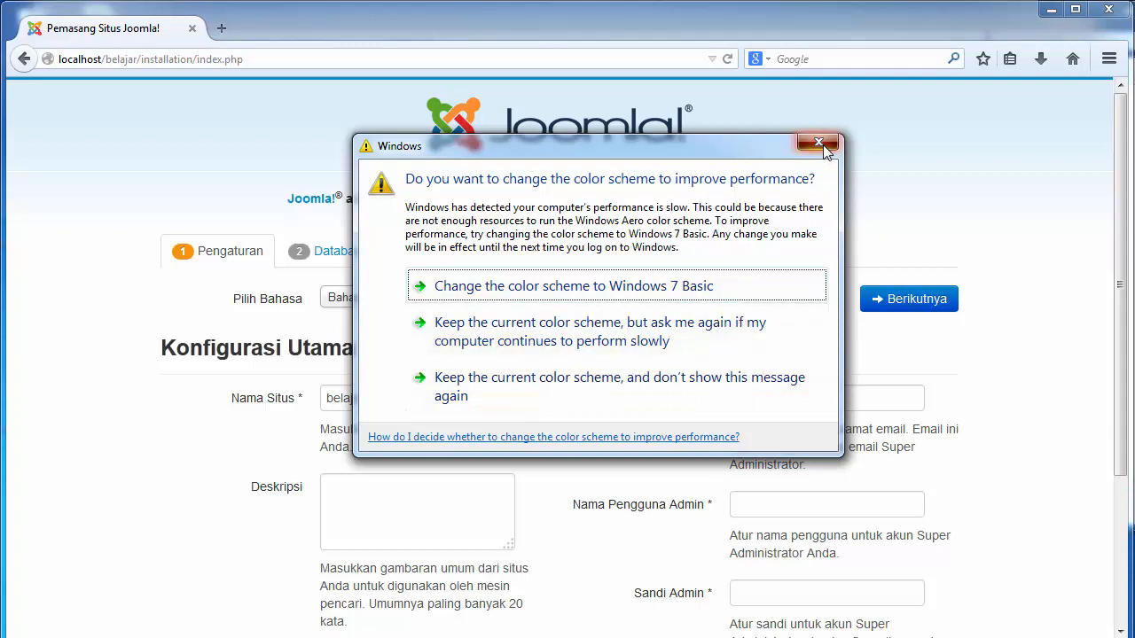
{"action": "left_click", "coordinate": [821, 143]}
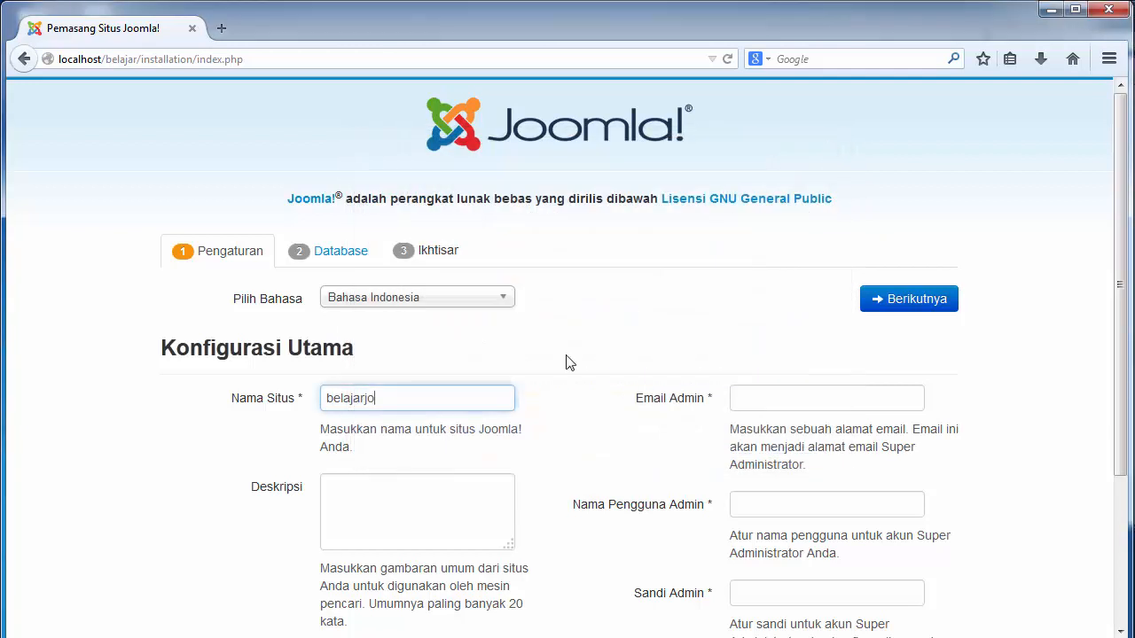
{"action": "double_click", "coordinate": [417, 396]}
{"action": "key", "text": "BackSpace"}
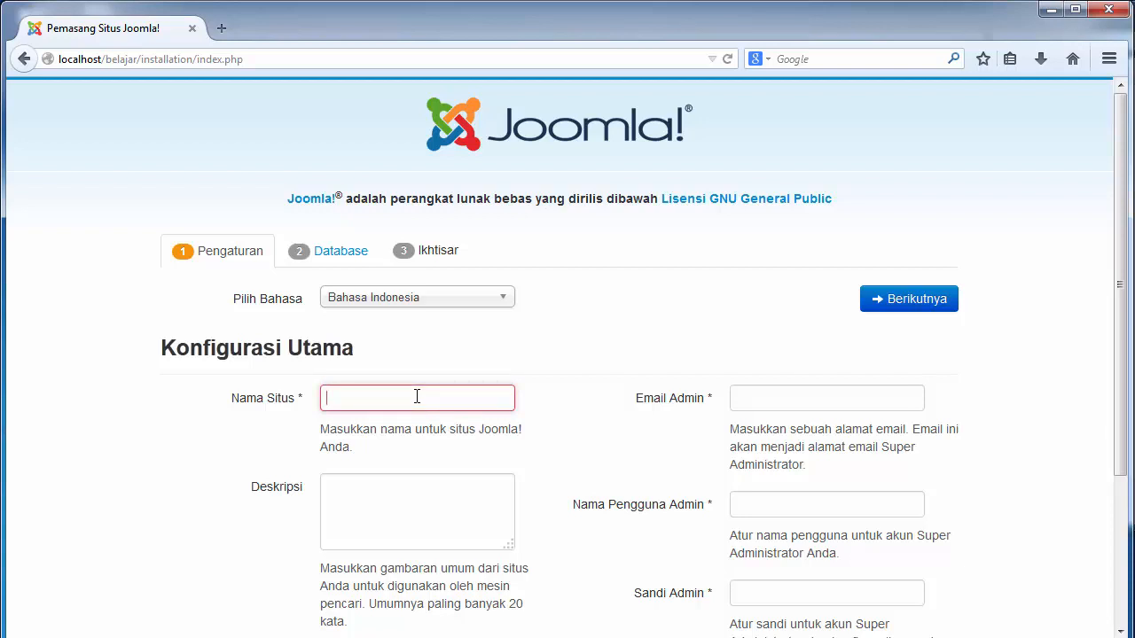
{"action": "type", "text": "be"}
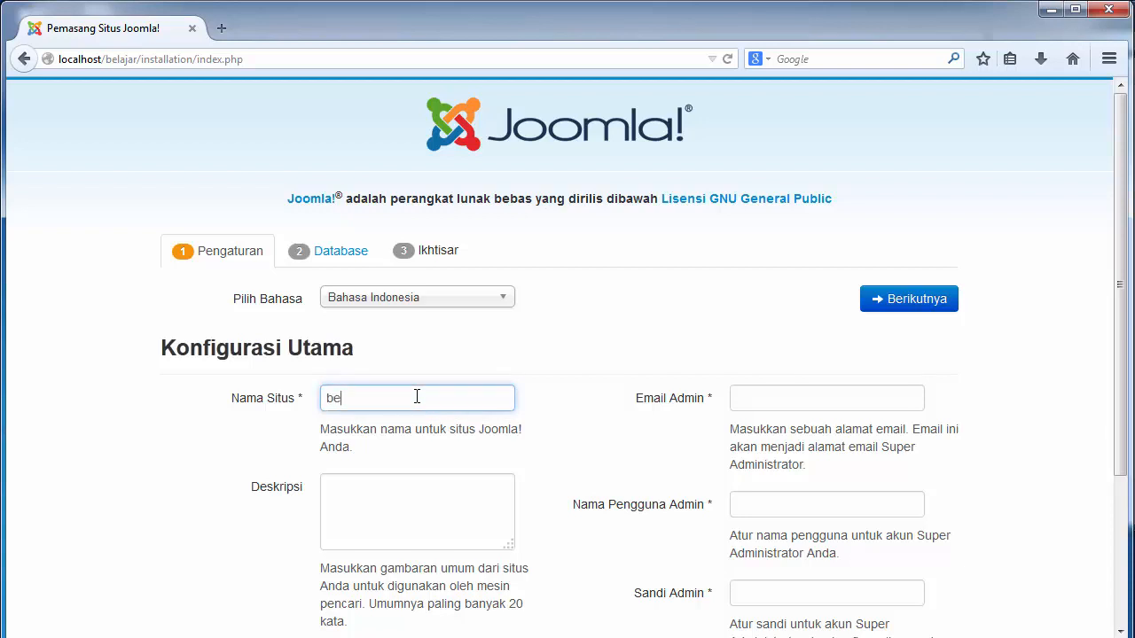
{"action": "type", "text": "lajarjoomla.com"}
Type the description 'pelajaran joomla dari awal hingga akhir', fixing typos along the way
{"action": "left_click", "coordinate": [384, 502]}
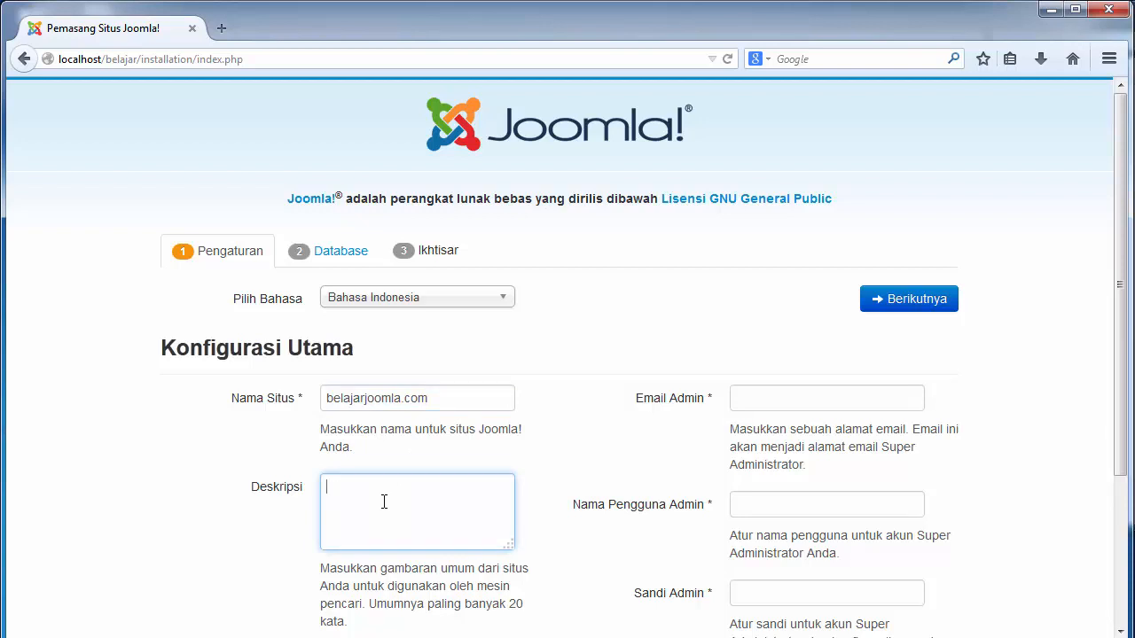
{"action": "type", "text": "me"}
{"action": "key", "text": "BackSpace"}
{"action": "key", "text": "BackSpace"}
{"action": "type", "text": "pelajarn"}
{"action": "key", "text": "BackSpace"}
{"action": "key", "text": "BackSpace"}
{"action": "type", "text": "ran joomla dari awal hingga ak"}
{"action": "left_click", "coordinate": [297, 470]}
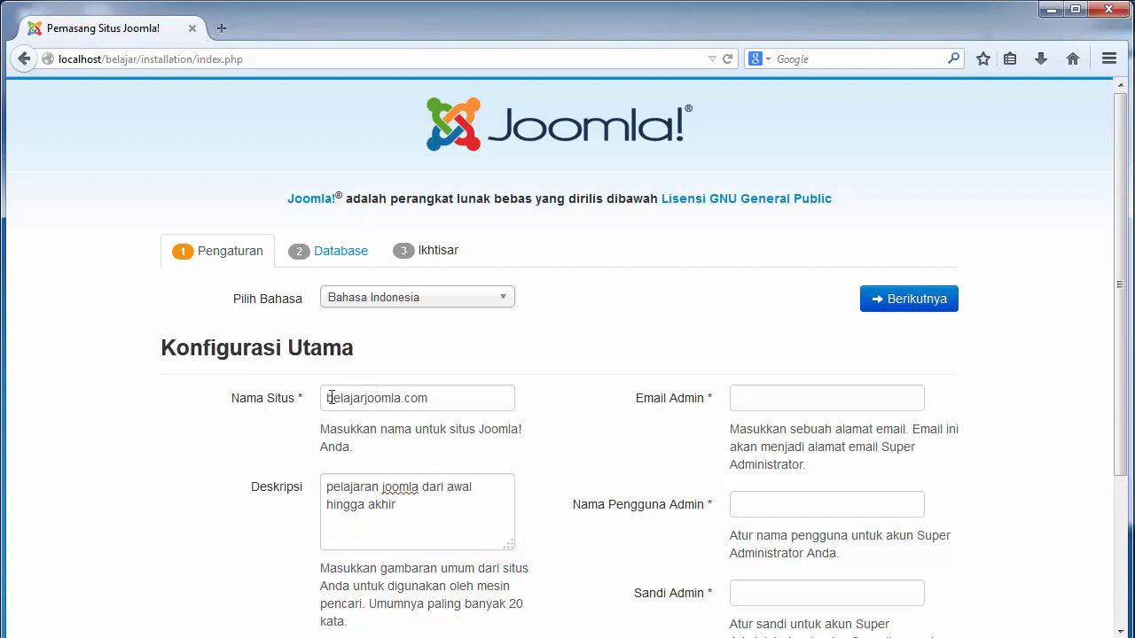
{"action": "left_click_drag", "start_coordinate": [330, 398], "coordinate": [543, 390]}
{"action": "left_click", "coordinate": [628, 389]}
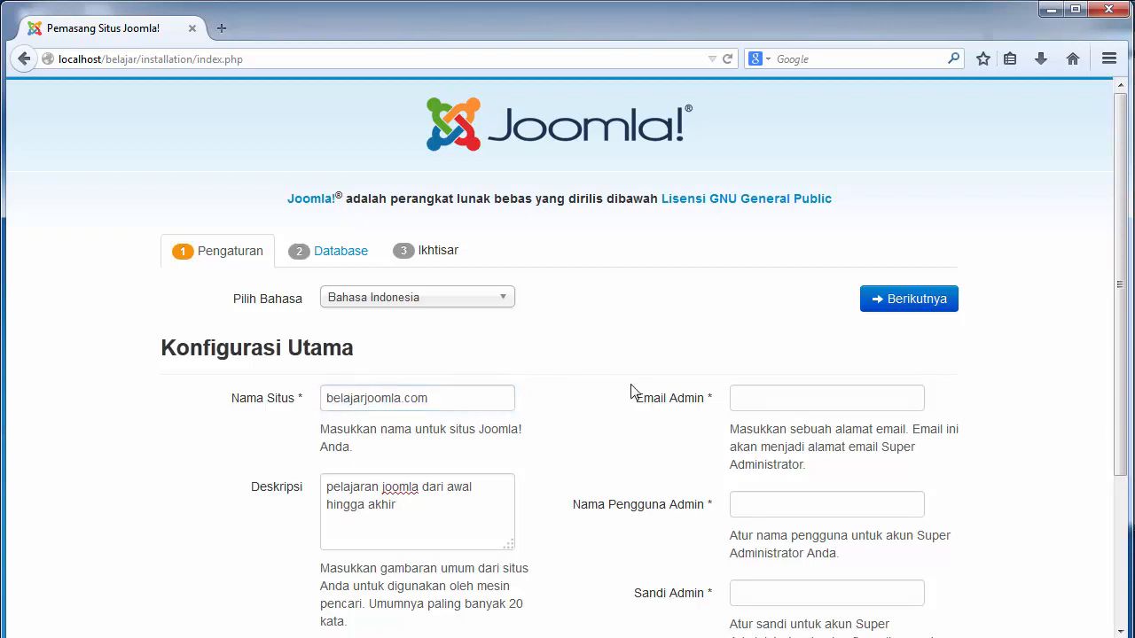
{"action": "left_click", "coordinate": [740, 399]}
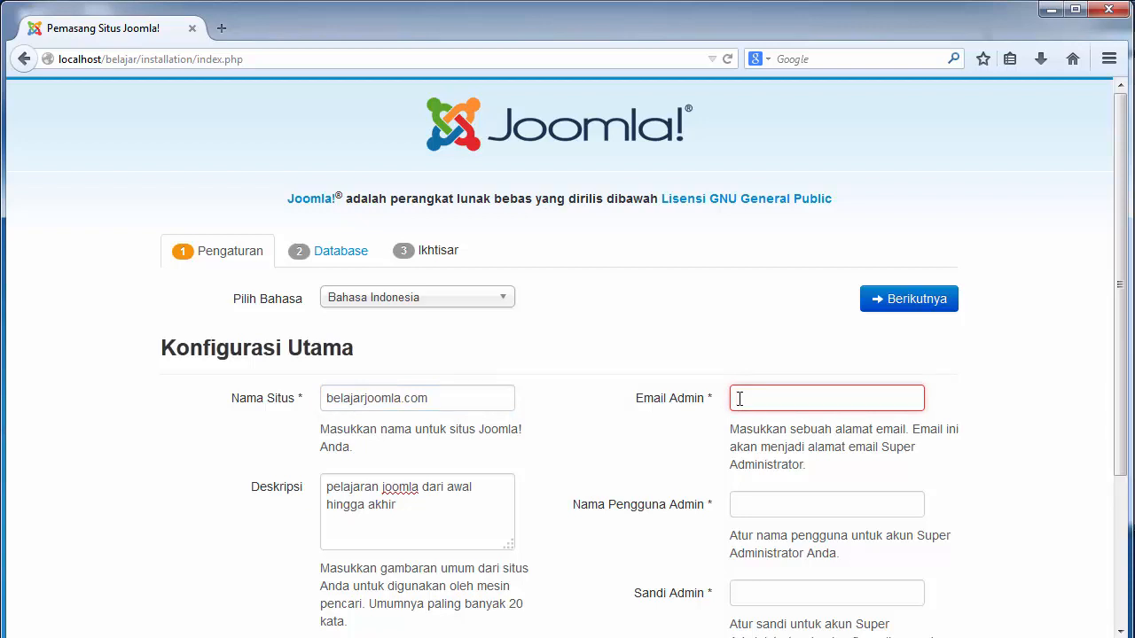
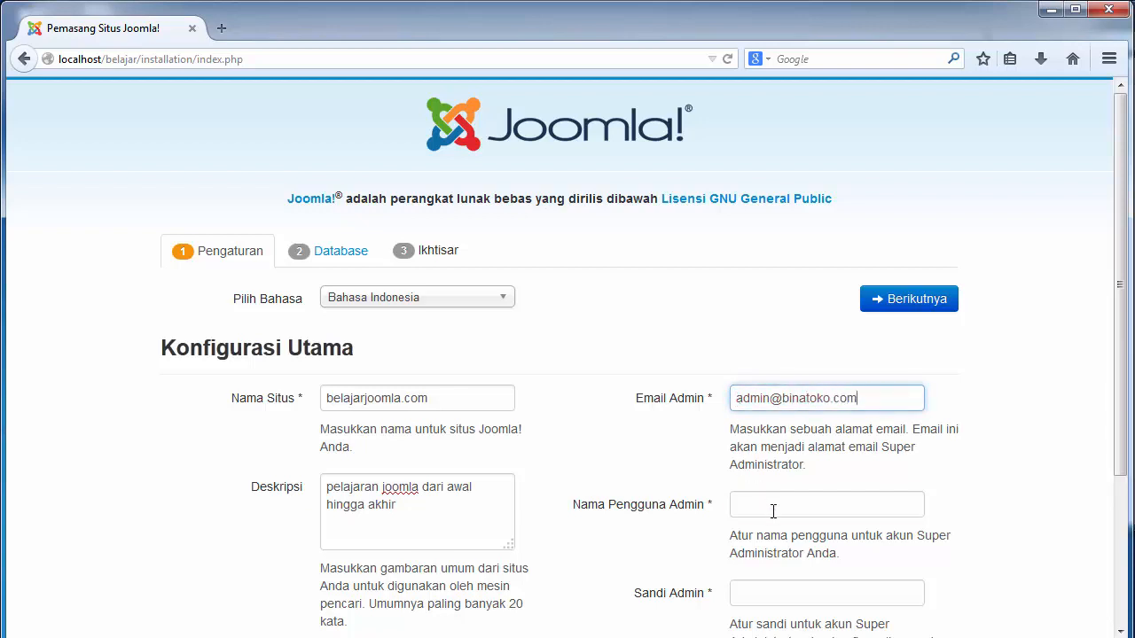
Enter the admin e-mail address and the administrator username
{"action": "left_click", "coordinate": [773, 512]}
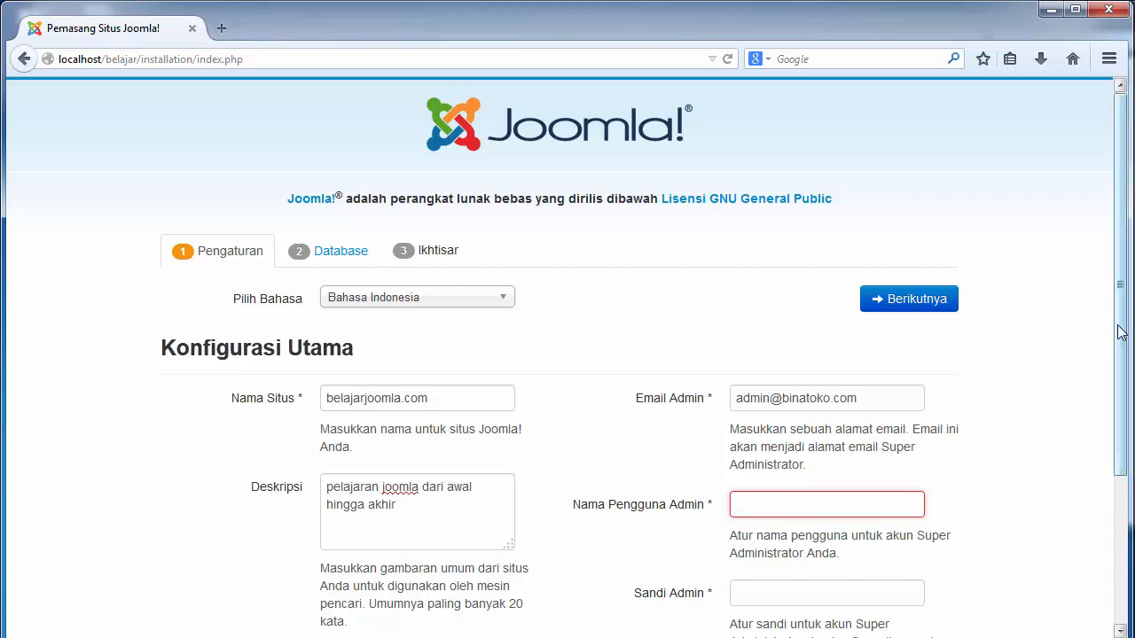
{"action": "left_click_drag", "start_coordinate": [1122, 332], "coordinate": [1125, 477]}
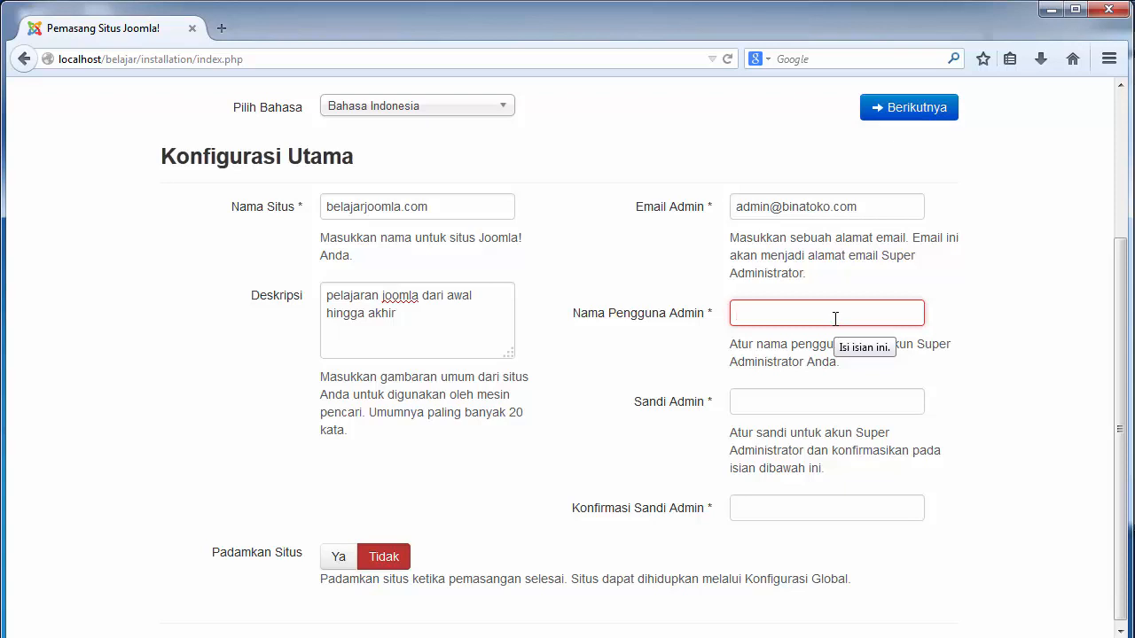
{"action": "type", "text": "a"}
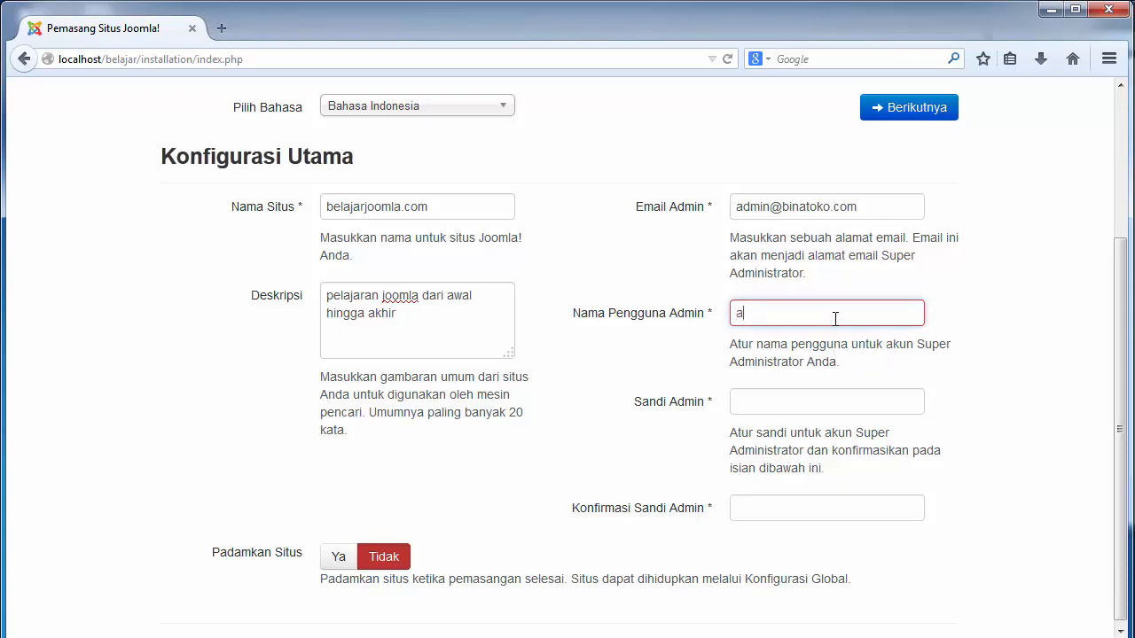
{"action": "type", "text": "dmin"}
Set and confirm the admin password, and leave Padamkan Situs at Tidak
{"action": "key", "text": "Tab"}
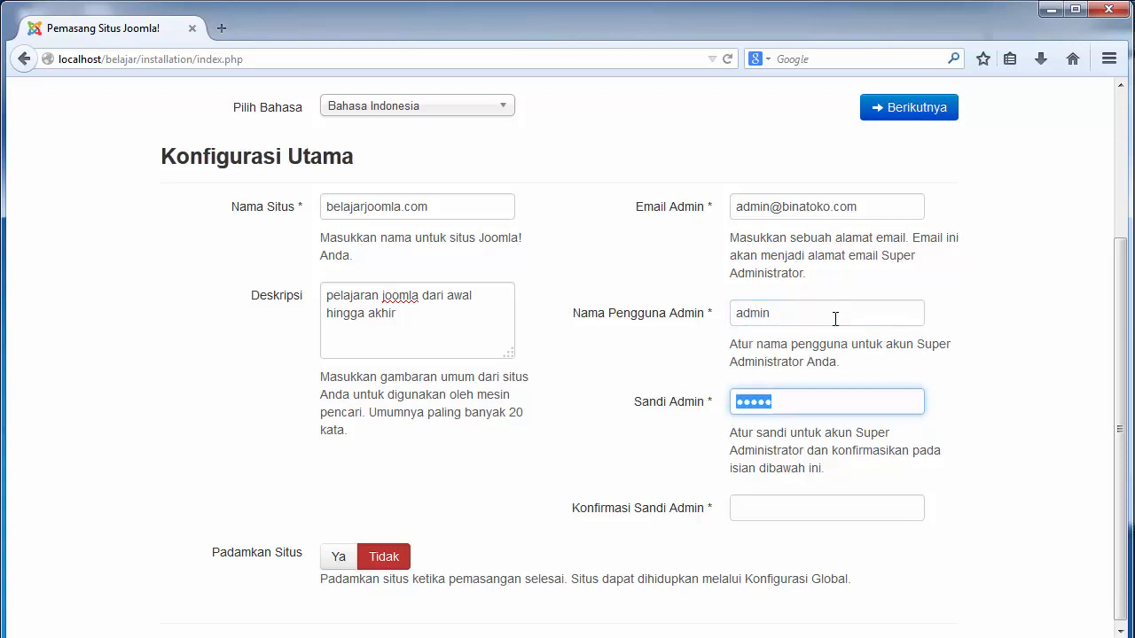
{"action": "type", "text": "admi"}
{"action": "key", "text": "Tab"}
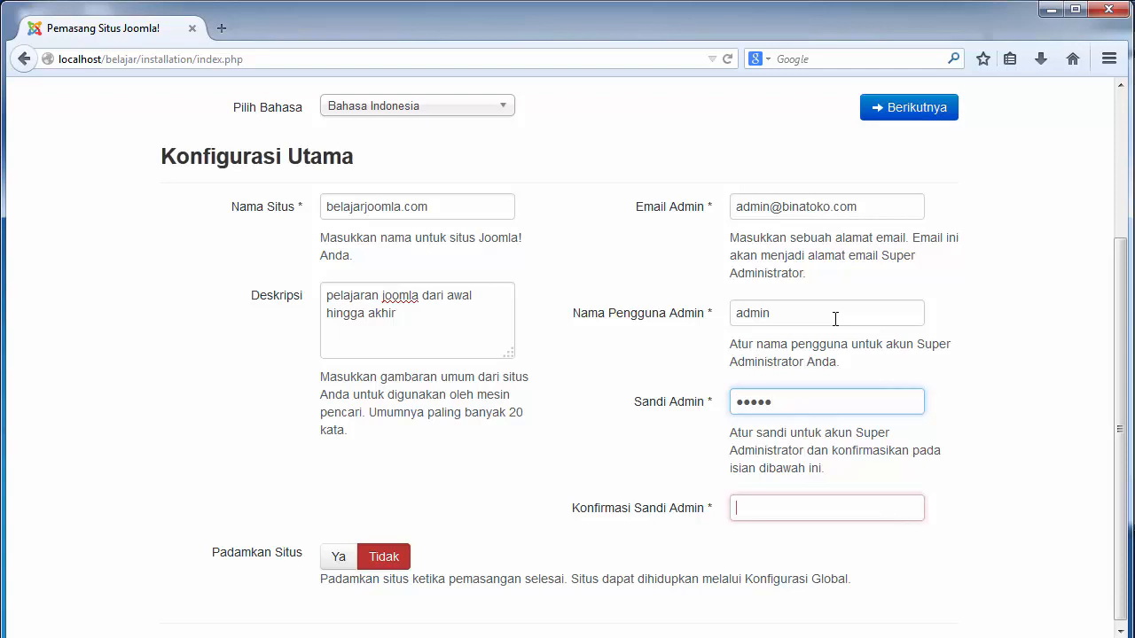
{"action": "type", "text": "adm"}
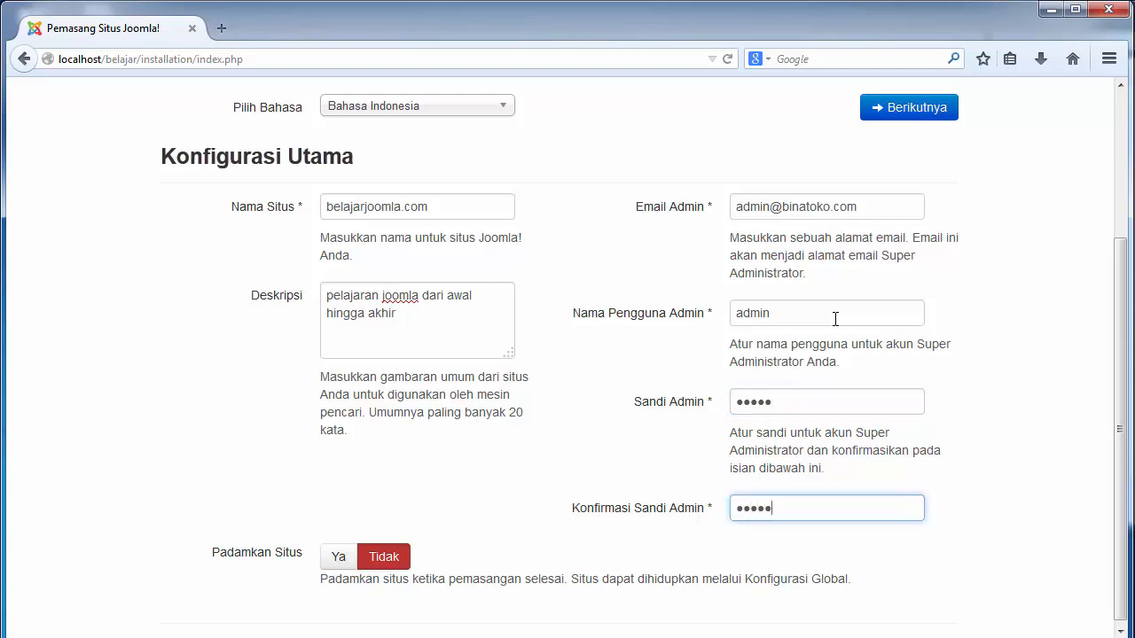
{"action": "left_click", "coordinate": [383, 496]}
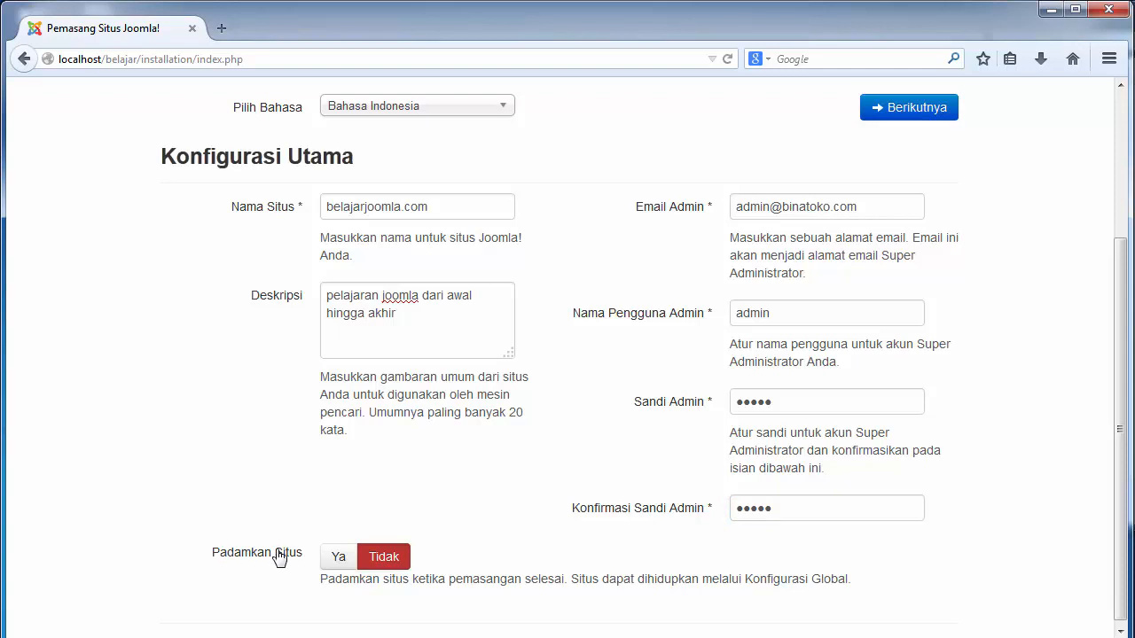
{"action": "left_click", "coordinate": [338, 559]}
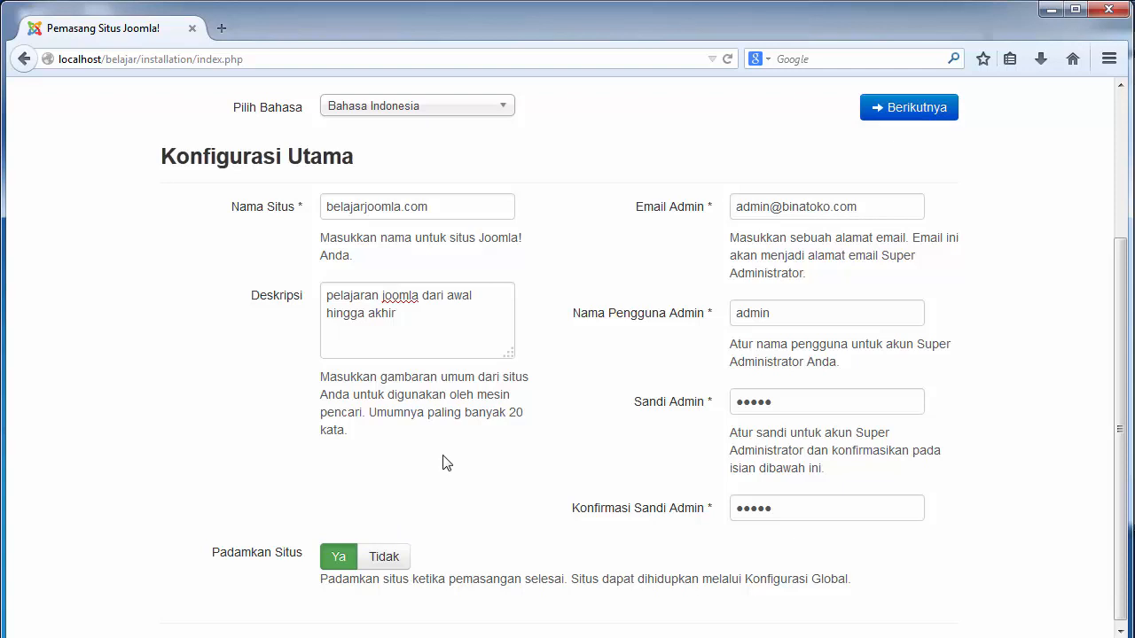
{"action": "left_click", "coordinate": [381, 561]}
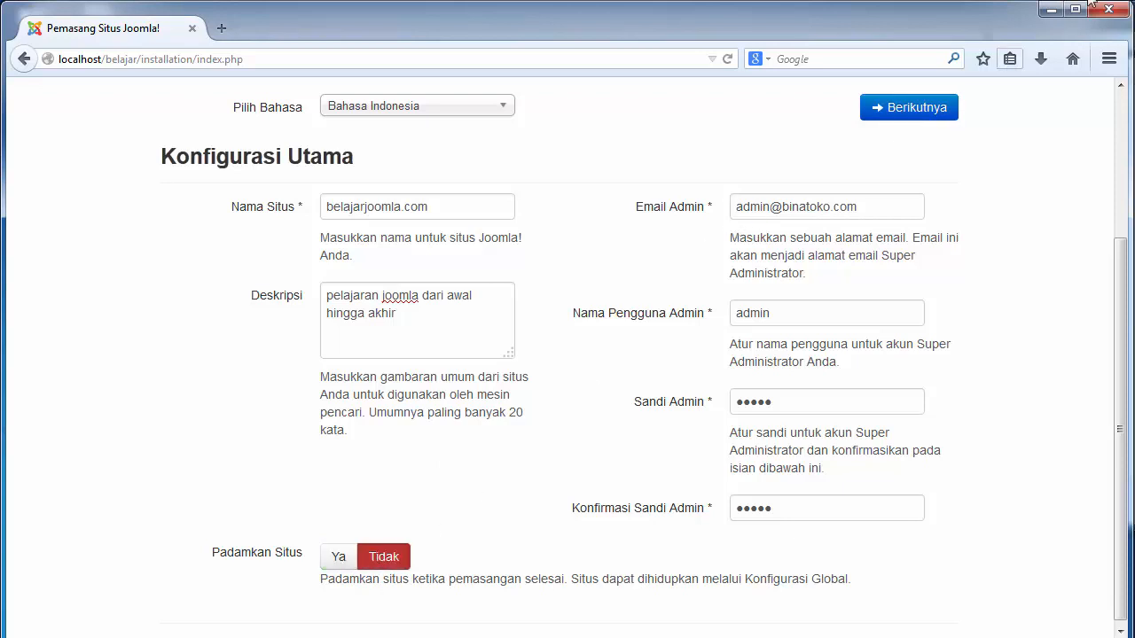
Scroll back to the top of the form and advance to Konfigurasi Database
{"action": "left_click", "coordinate": [1123, 97]}
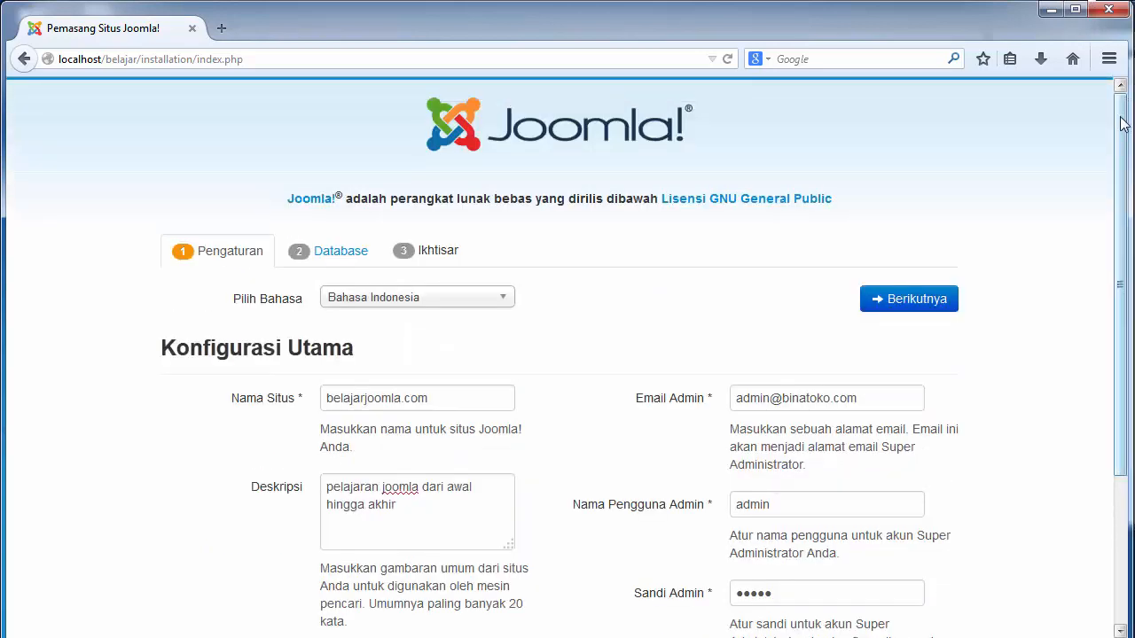
{"action": "left_click_drag", "start_coordinate": [1122, 117], "coordinate": [1132, 53]}
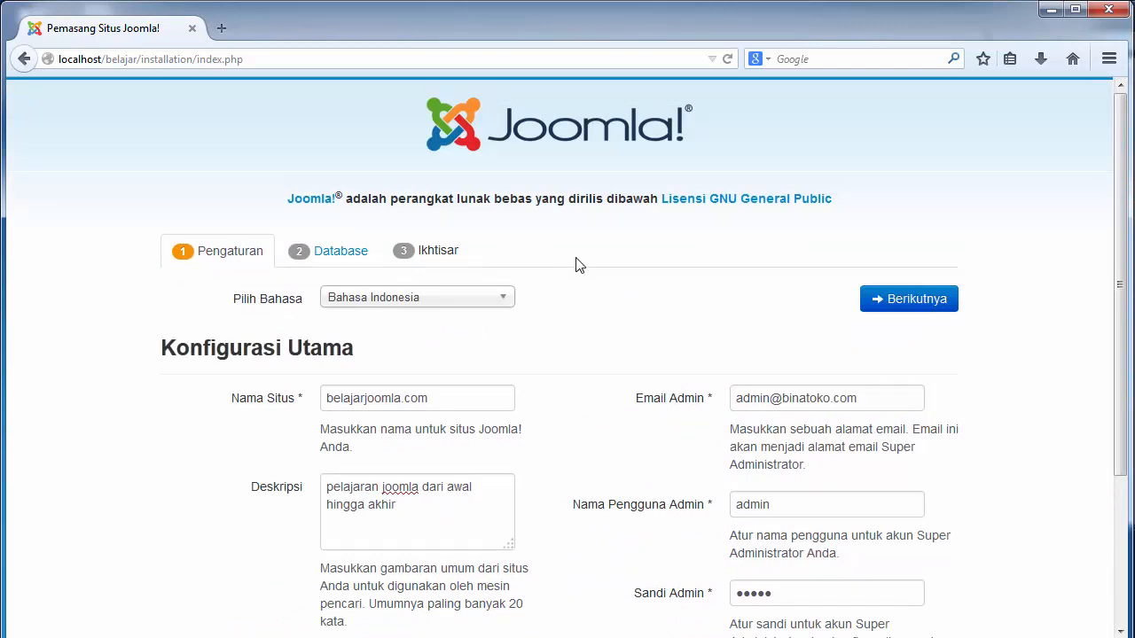
{"action": "left_click_drag", "start_coordinate": [1120, 179], "coordinate": [1129, 150]}
{"action": "left_click", "coordinate": [936, 299]}
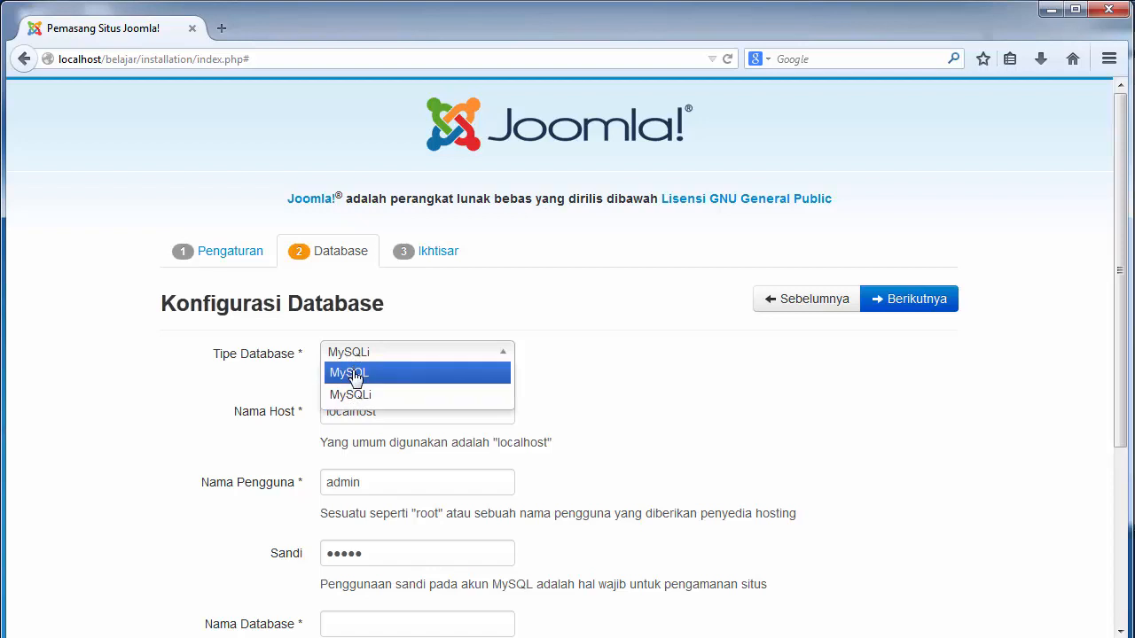
Choose MySQL, keep host localhost, set the user to root and clear the password
{"action": "left_click", "coordinate": [358, 376]}
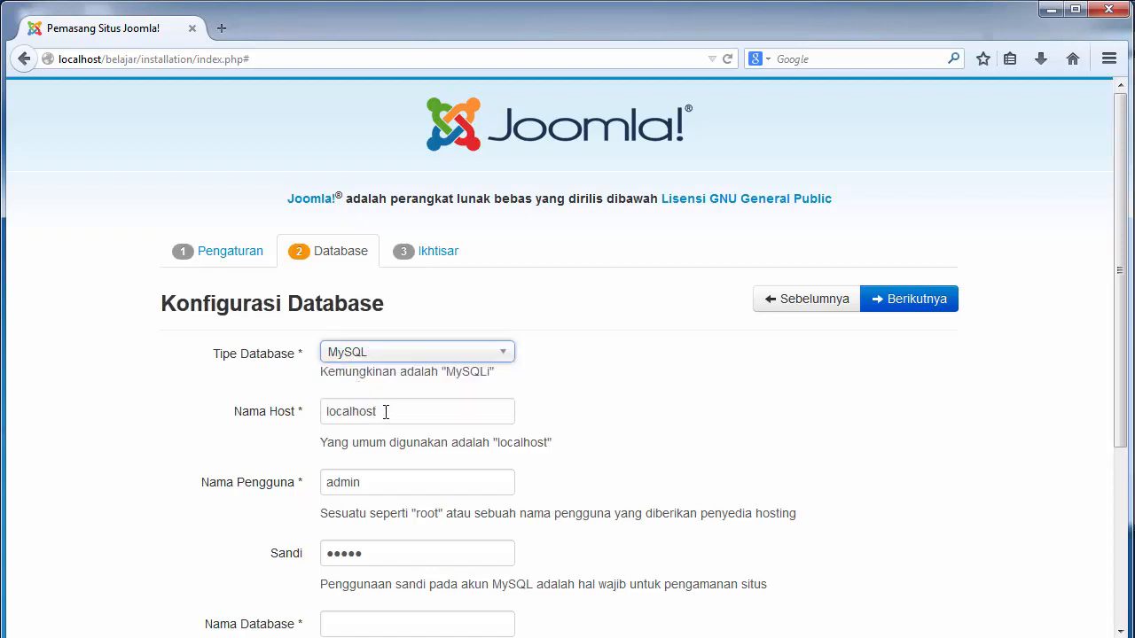
{"action": "left_click", "coordinate": [386, 411]}
{"action": "left_click_drag", "start_coordinate": [385, 412], "coordinate": [300, 413]}
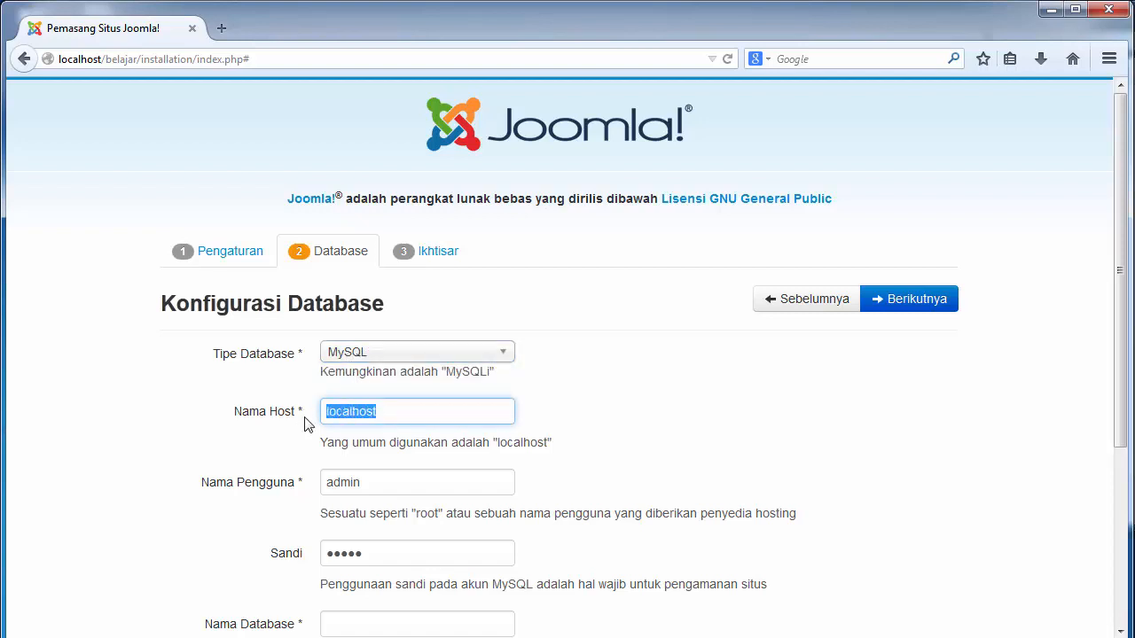
{"action": "left_click", "coordinate": [386, 413]}
{"action": "left_click", "coordinate": [382, 489]}
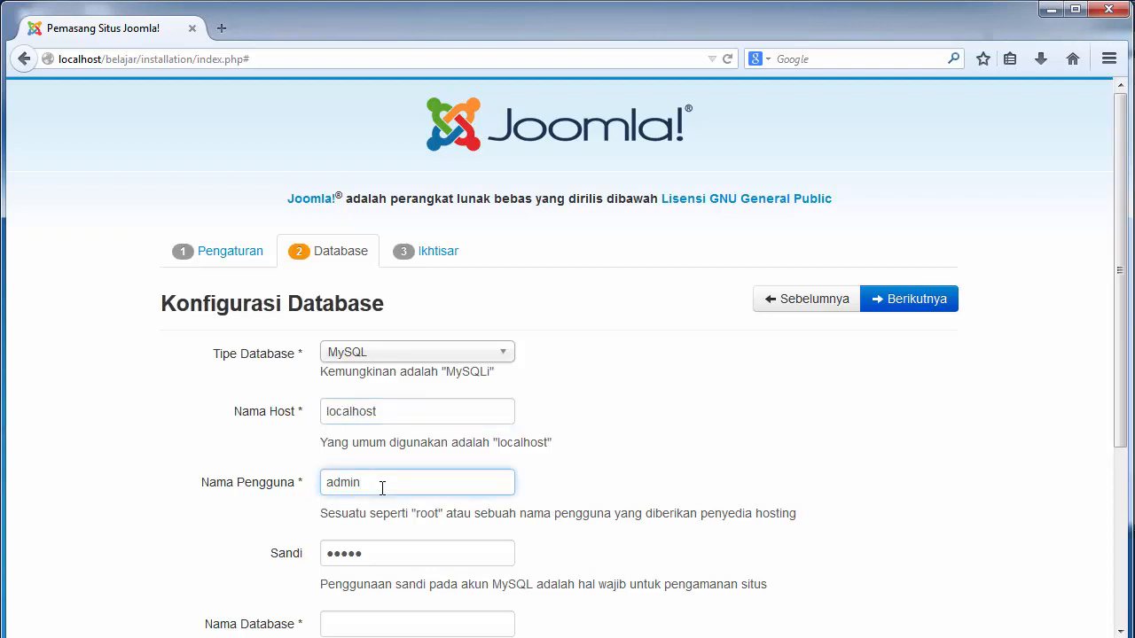
{"action": "double_click", "coordinate": [383, 488]}
{"action": "key", "text": "BackSpace"}
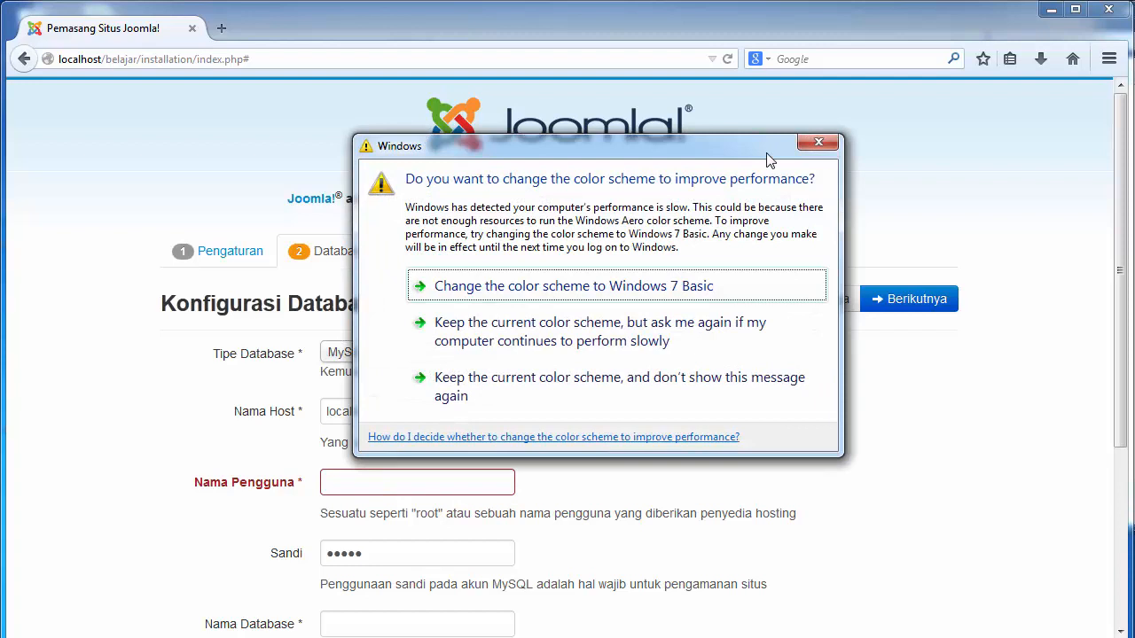
{"action": "left_click", "coordinate": [818, 142]}
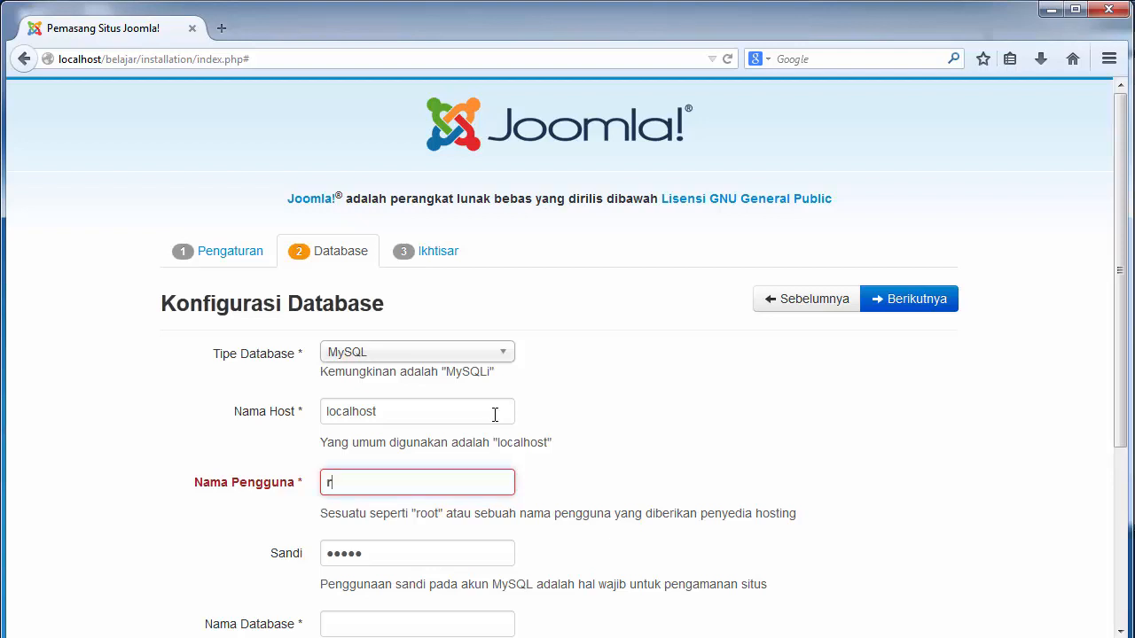
{"action": "type", "text": "oot"}
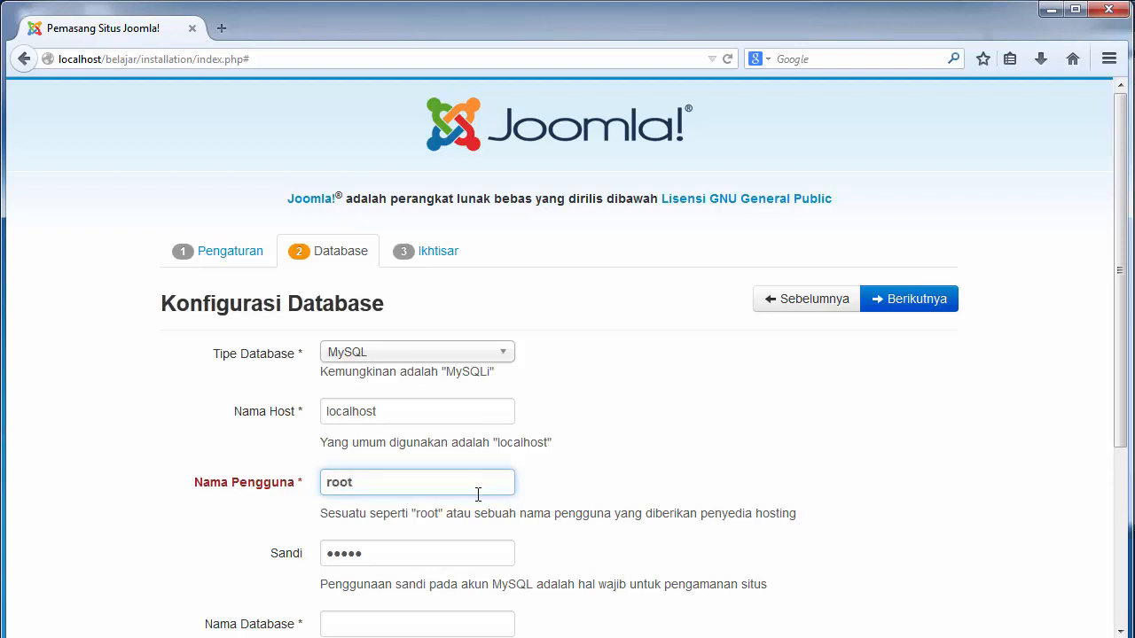
{"action": "left_click", "coordinate": [425, 563]}
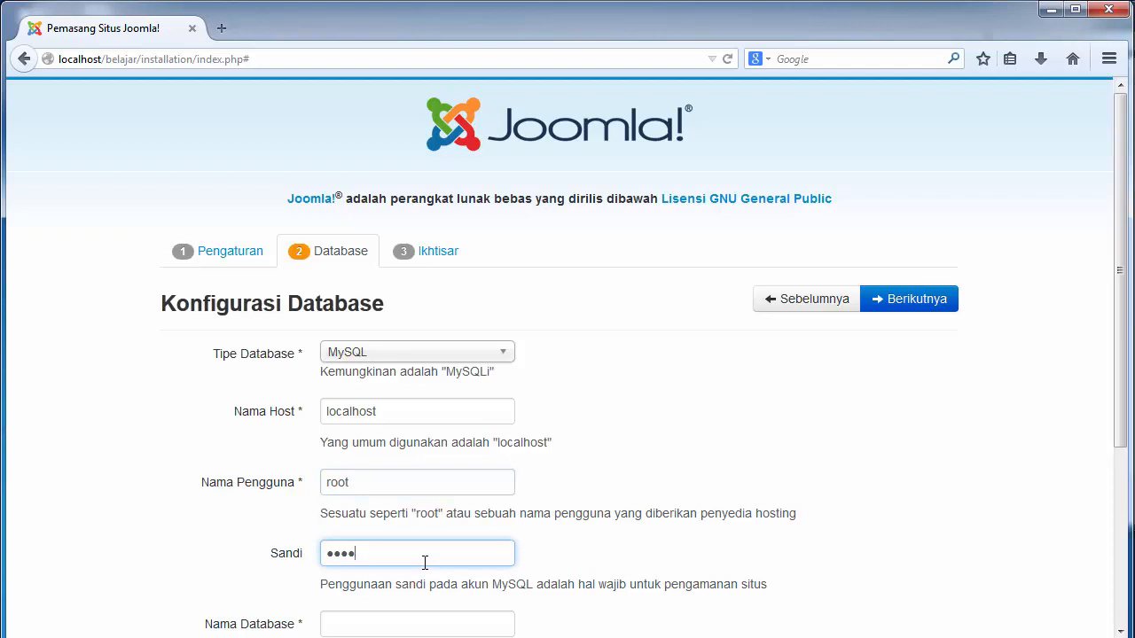
{"action": "key", "text": "BackSpace"}
{"action": "key", "text": "BackSpace"}
{"action": "key", "text": "BackSpace"}
Enter bljardb as the database name, keep the kypsl_ prefix, and continue to the overview
{"action": "left_click_drag", "start_coordinate": [1121, 135], "coordinate": [1115, 340]}
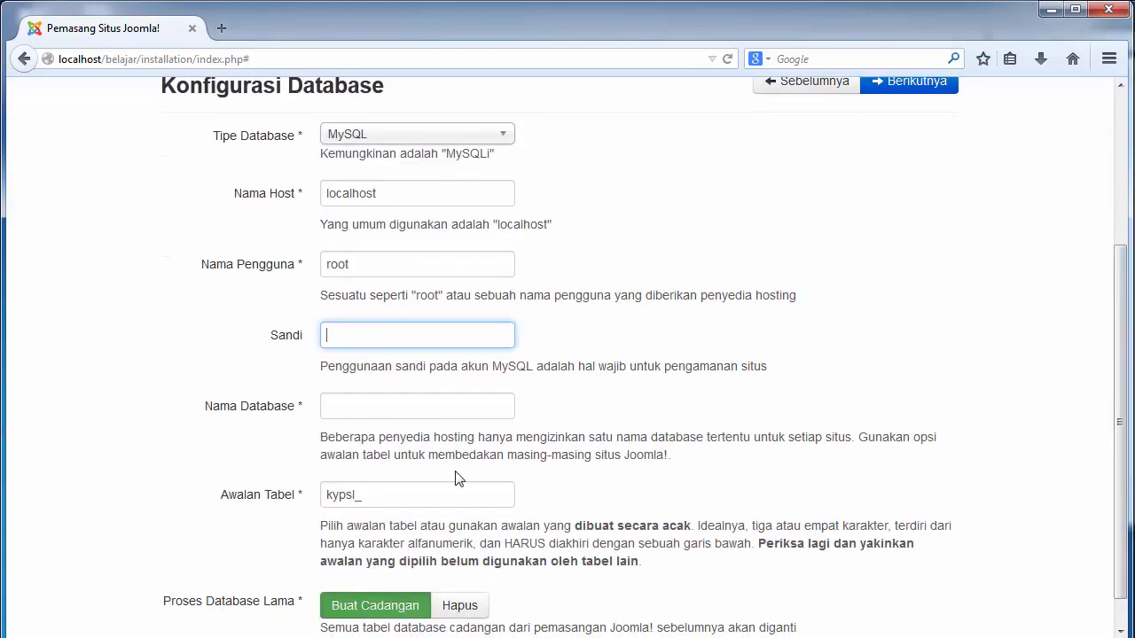
{"action": "left_click", "coordinate": [432, 404]}
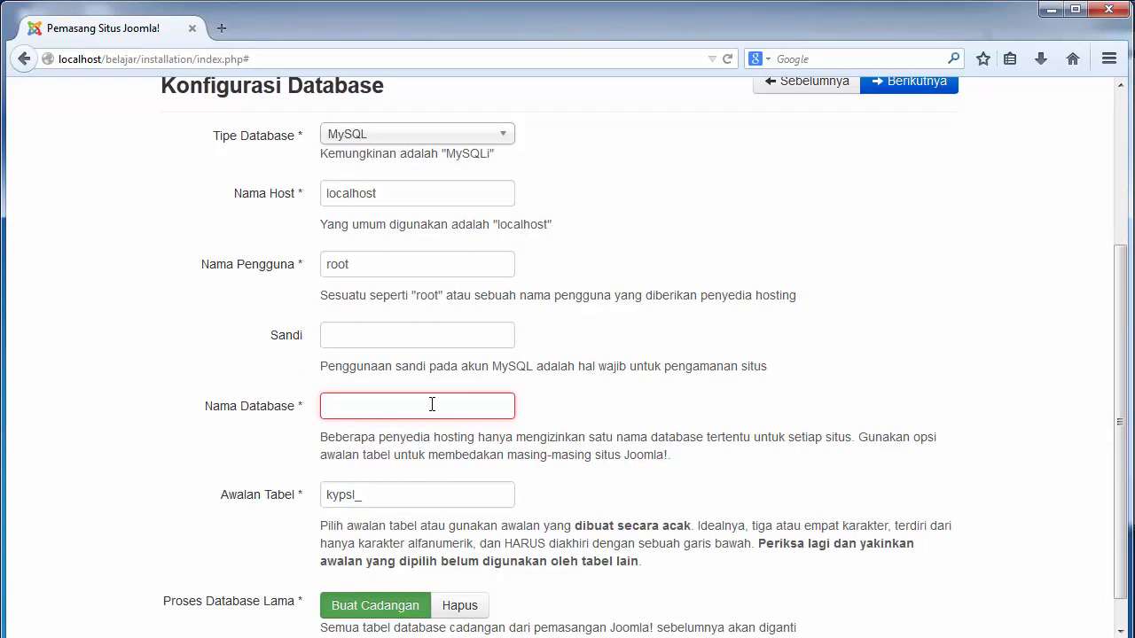
{"action": "type", "text": "b"}
{"action": "key", "text": "BackSpace"}
{"action": "type", "text": "b"}
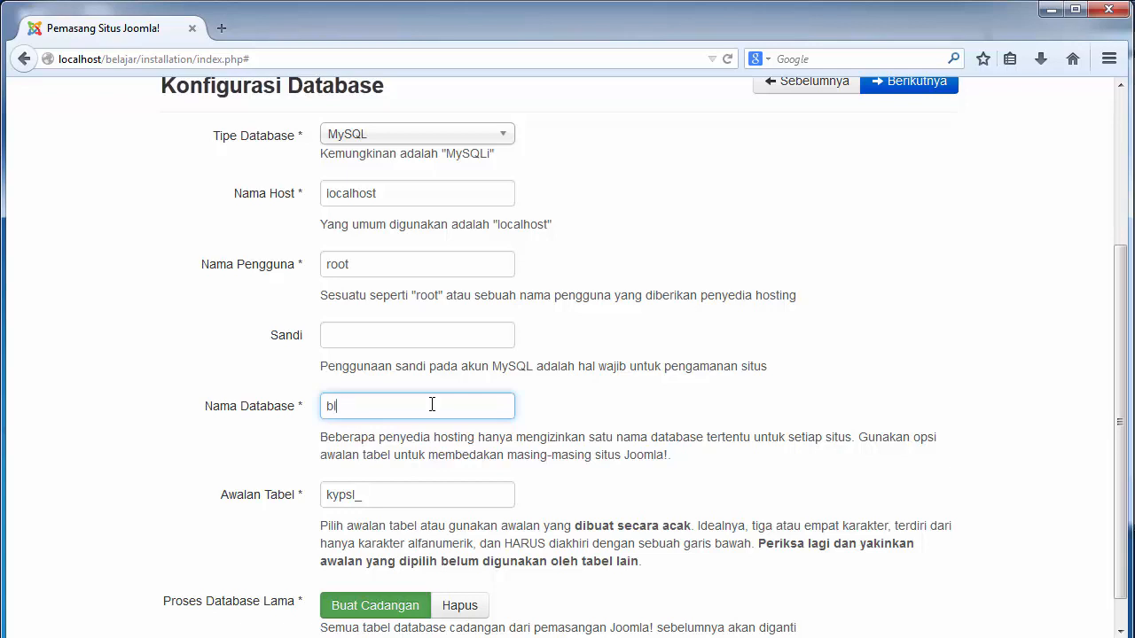
{"action": "type", "text": "ardb"}
{"action": "left_click_drag", "start_coordinate": [382, 501], "coordinate": [328, 501]}
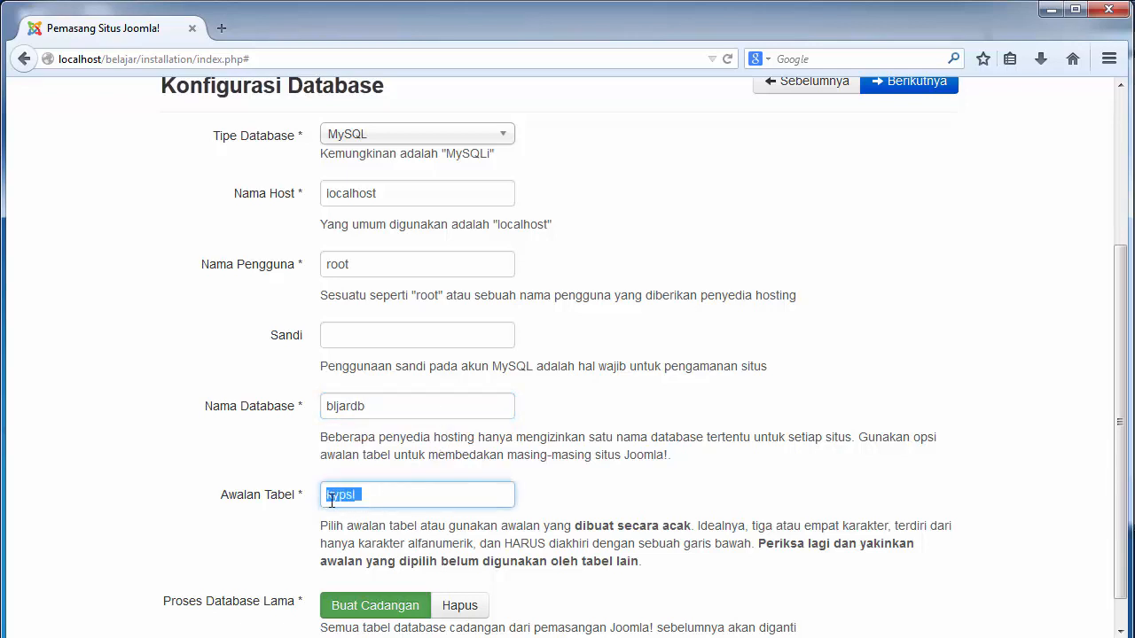
{"action": "left_click", "coordinate": [365, 498]}
{"action": "left_click_drag", "start_coordinate": [1124, 306], "coordinate": [1122, 214]}
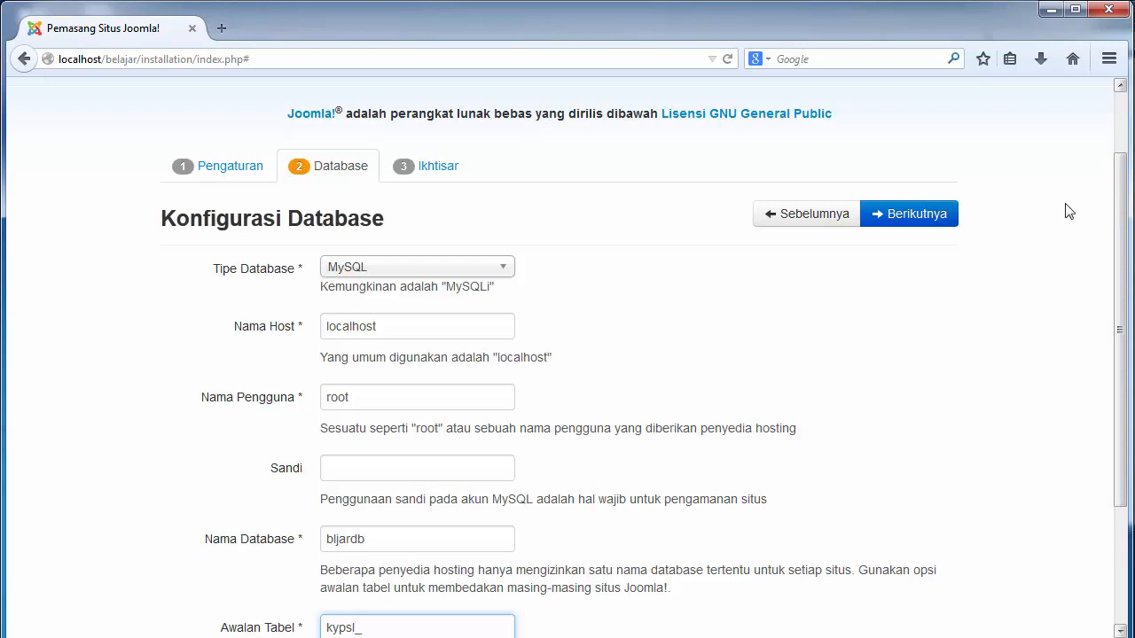
{"action": "left_click", "coordinate": [923, 219]}
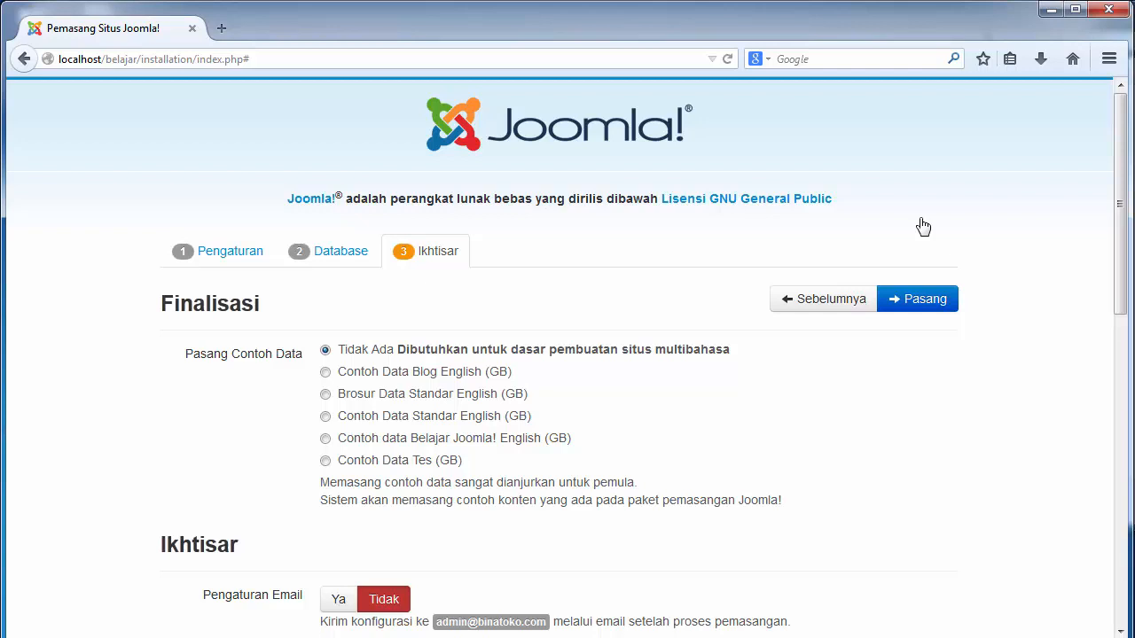
Scroll through the Finalisasi page to review the sample data and e-mail options
{"action": "scroll", "coordinate": [923, 227], "scroll_direction": "down", "scroll_amount": 1}
{"action": "scroll", "coordinate": [923, 227], "scroll_direction": "down", "scroll_amount": 1}
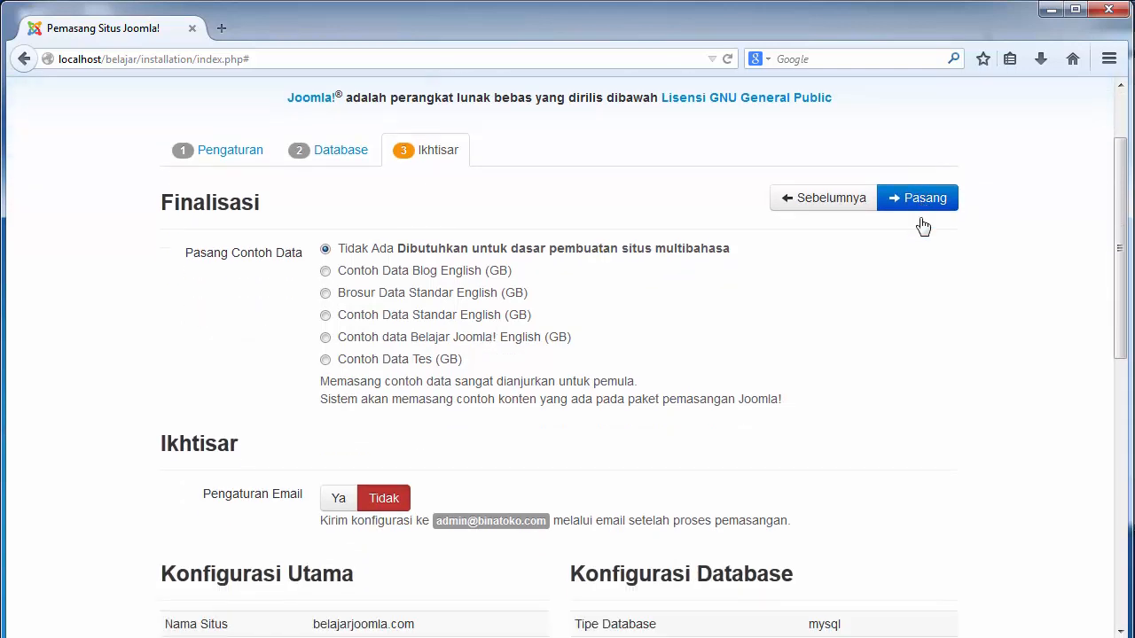
{"action": "scroll", "coordinate": [923, 227], "scroll_direction": "down", "scroll_amount": 1}
{"action": "scroll", "coordinate": [923, 227], "scroll_direction": "up", "scroll_amount": 3}
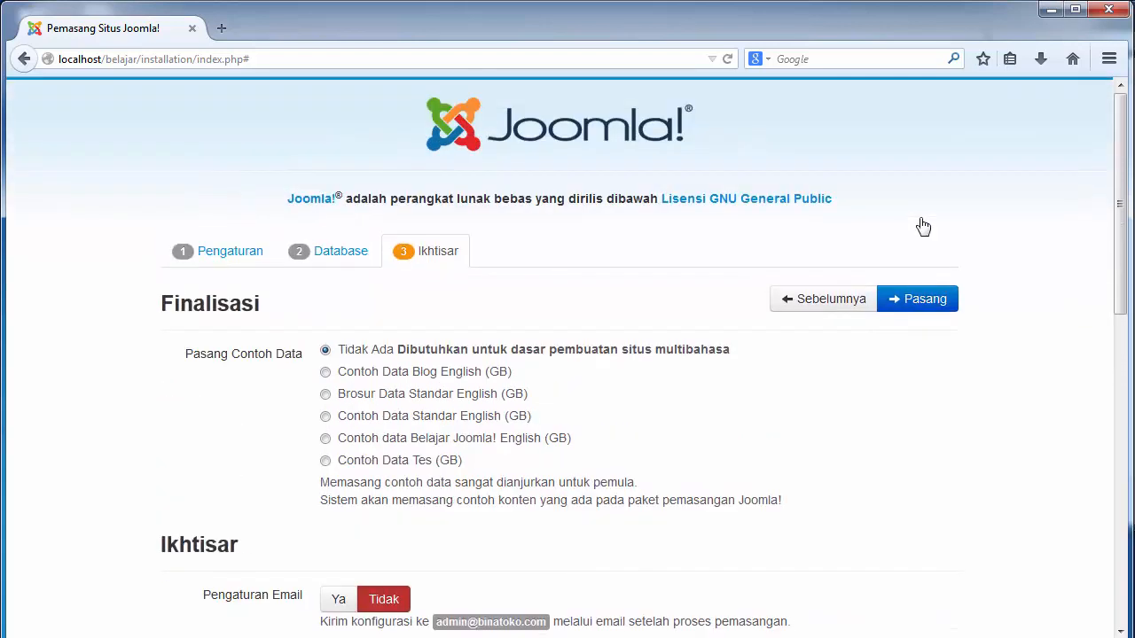
{"action": "scroll", "coordinate": [924, 227], "scroll_direction": "down", "scroll_amount": 2}
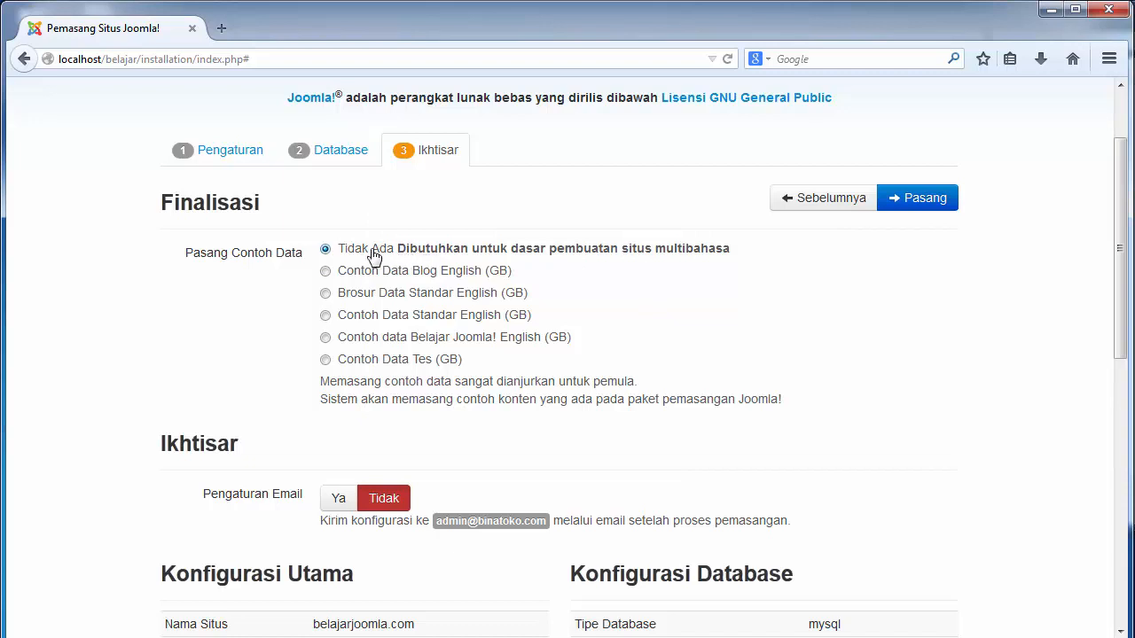
Choose 'Contoh Data Standar English (GB)' as sample data and keep configuration e-mail at Tidak
{"action": "left_click", "coordinate": [327, 317]}
{"action": "left_click", "coordinate": [337, 500]}
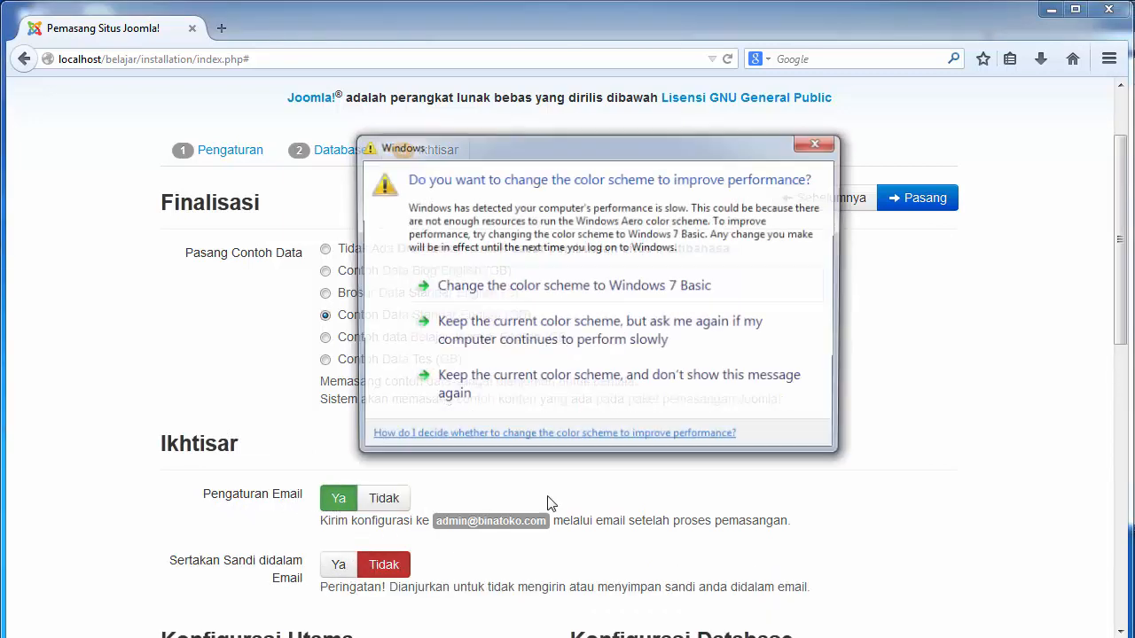
{"action": "left_click", "coordinate": [818, 143]}
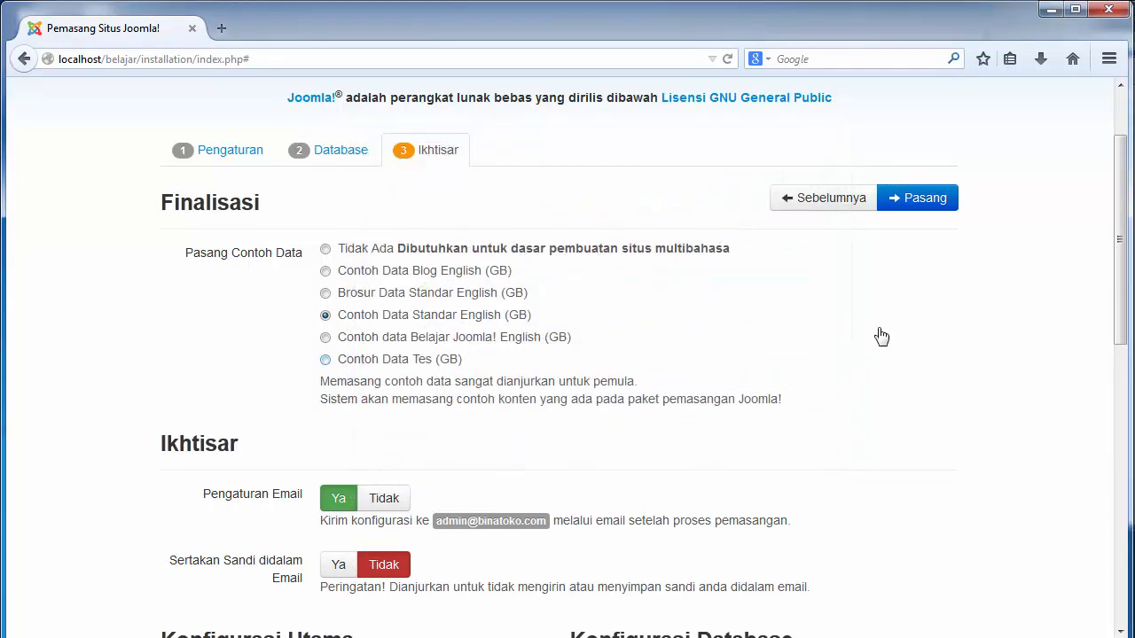
{"action": "scroll", "coordinate": [1122, 222], "scroll_direction": "down", "scroll_amount": 3}
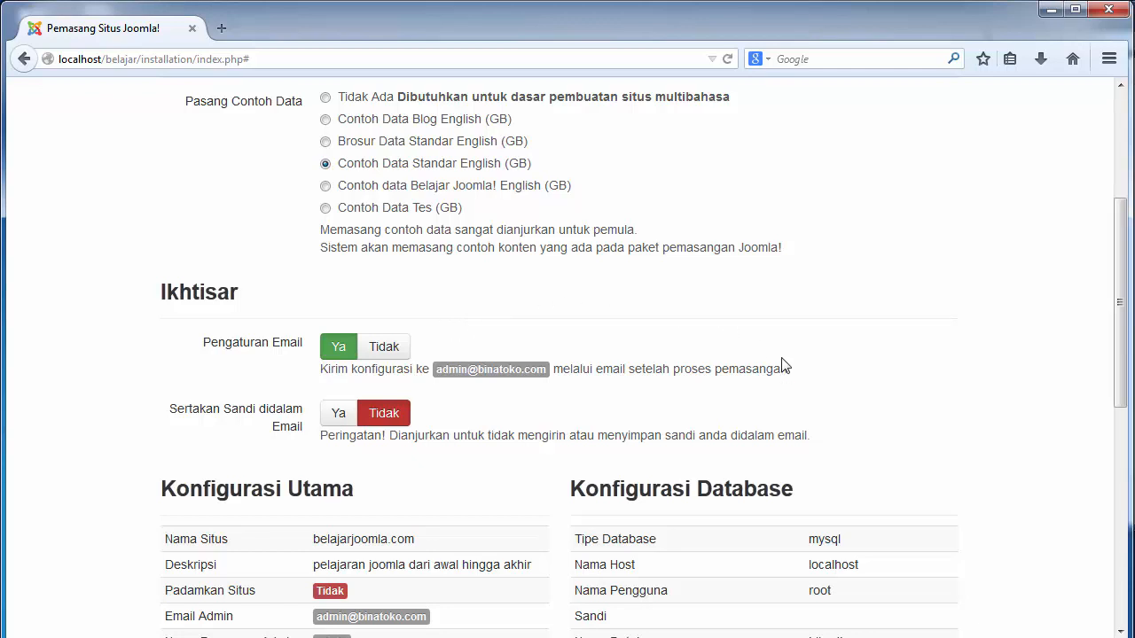
{"action": "left_click_drag", "start_coordinate": [436, 368], "coordinate": [536, 373]}
{"action": "left_click", "coordinate": [512, 395]}
{"action": "left_click", "coordinate": [337, 415]}
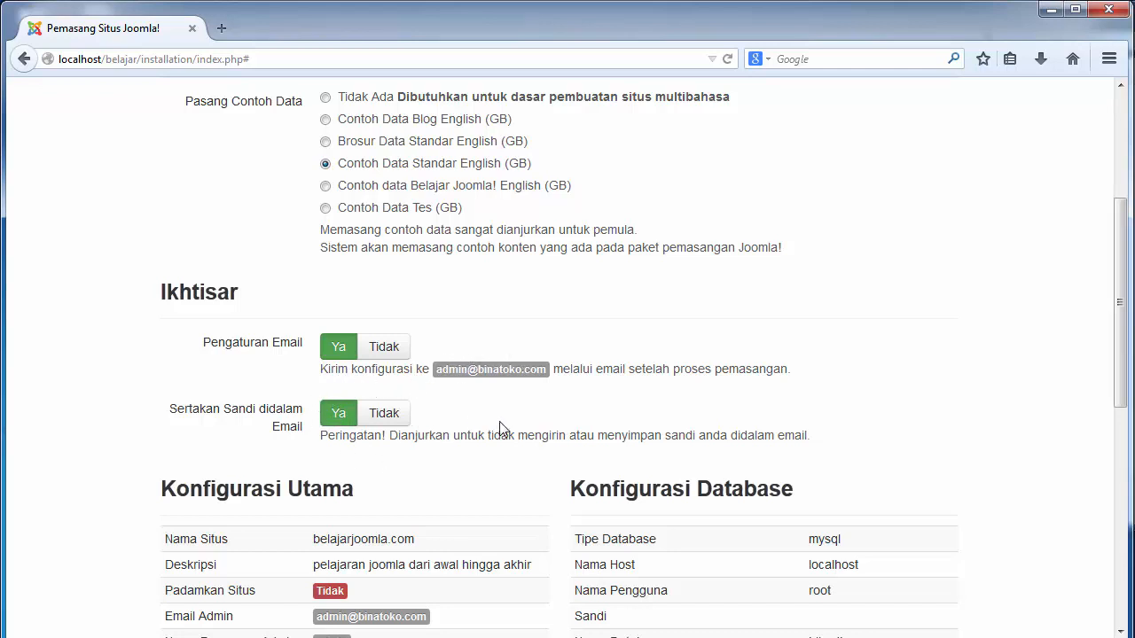
{"action": "left_click", "coordinate": [384, 351]}
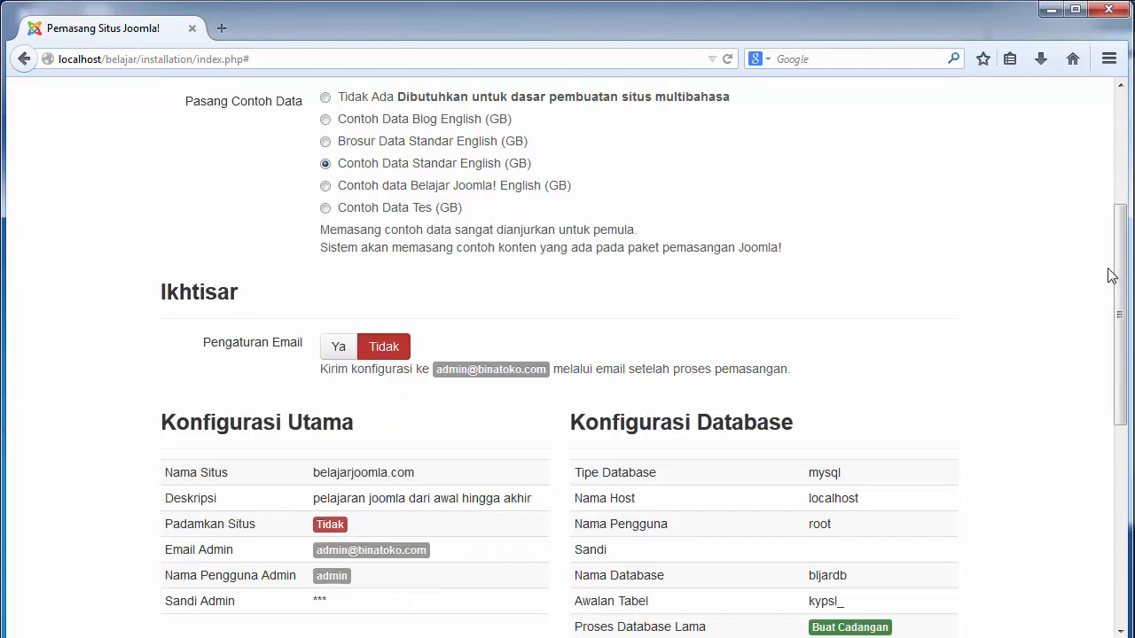
{"action": "left_click_drag", "start_coordinate": [1120, 278], "coordinate": [1125, 142]}
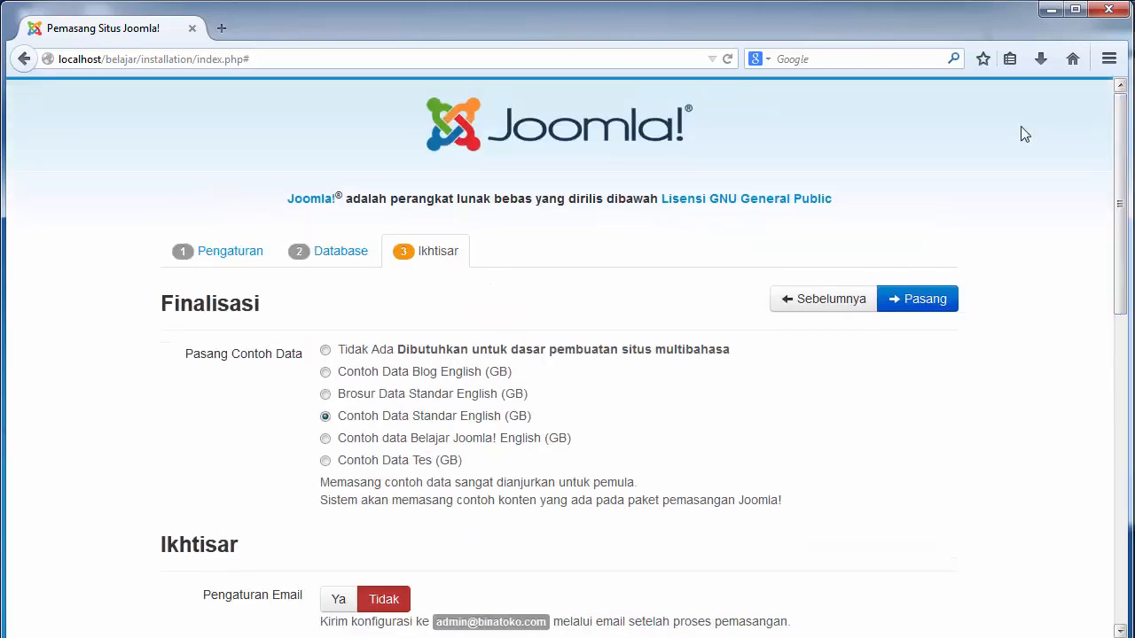
Start the installation with Pasang and wait for the 'Selamat! Joomla! telah terpasang.' page
{"action": "left_click", "coordinate": [922, 305]}
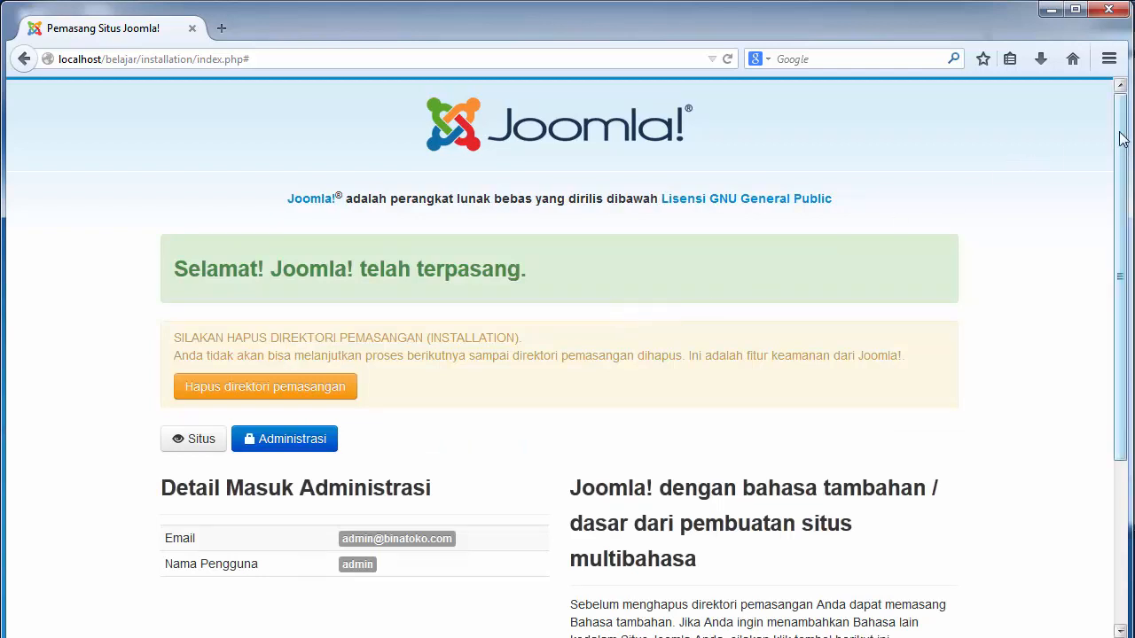
{"action": "left_click_drag", "start_coordinate": [1122, 139], "coordinate": [1122, 334]}
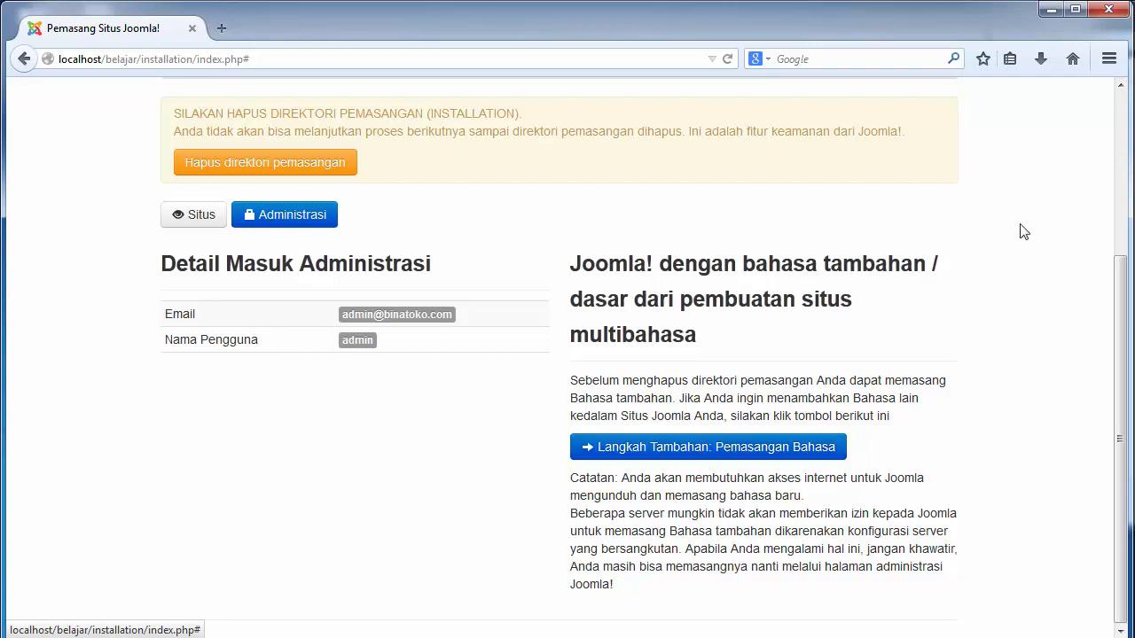
{"action": "left_click_drag", "start_coordinate": [1121, 300], "coordinate": [1120, 129]}
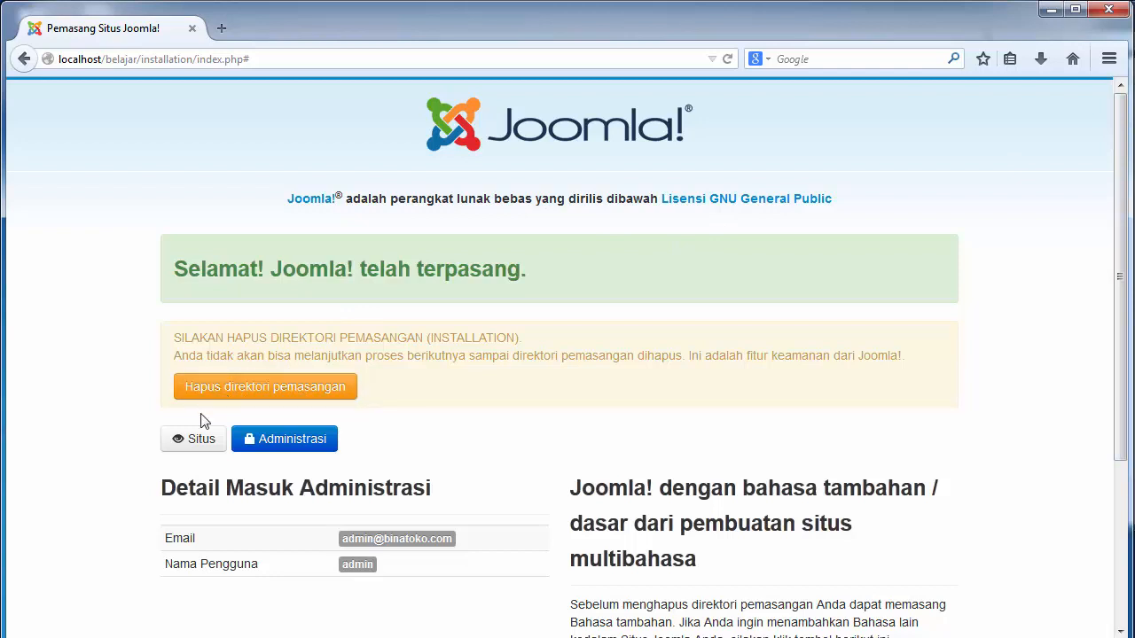
Delete the installation directory via 'Hapus direktori pemasangan' and confirm it's gone from the belajar folder
{"action": "key", "text": "alt+Tab"}
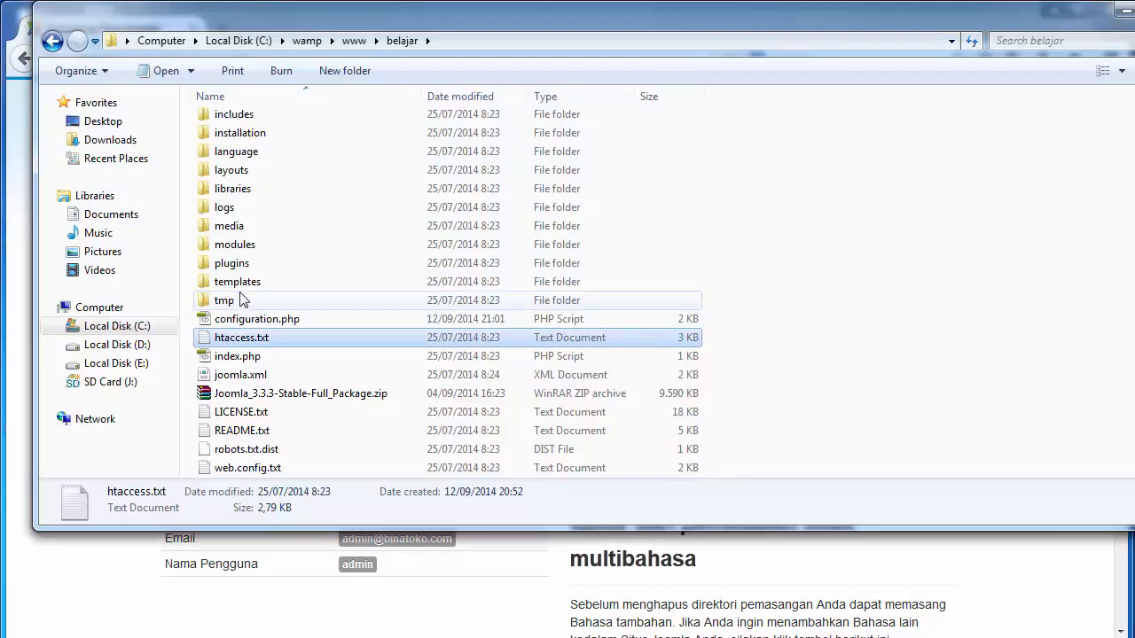
{"action": "left_click", "coordinate": [254, 135]}
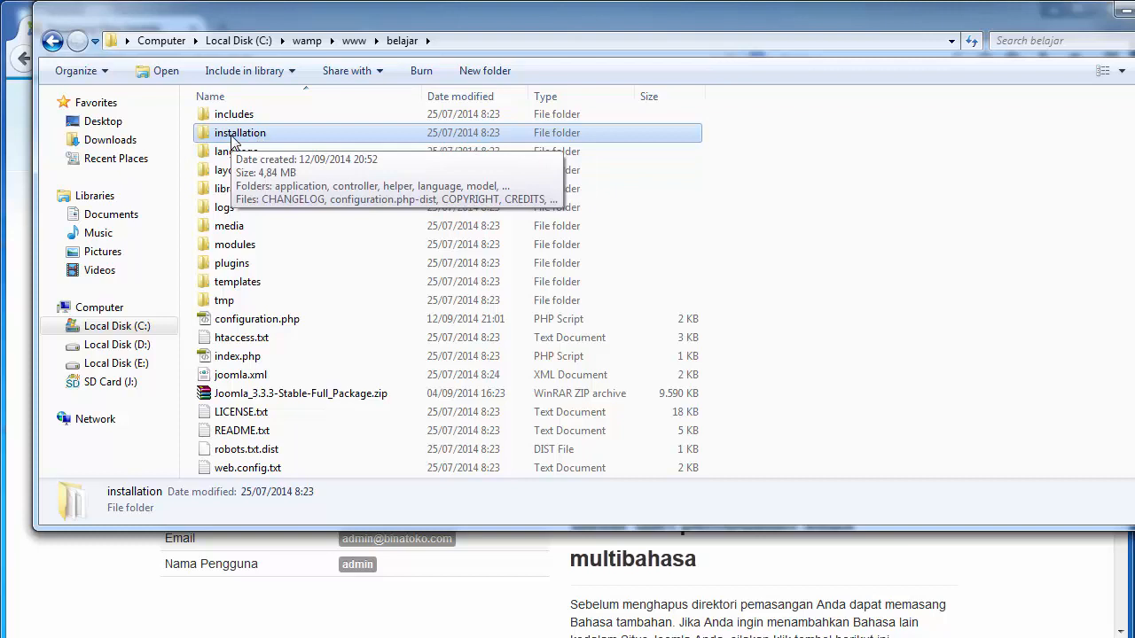
{"action": "left_click", "coordinate": [101, 585]}
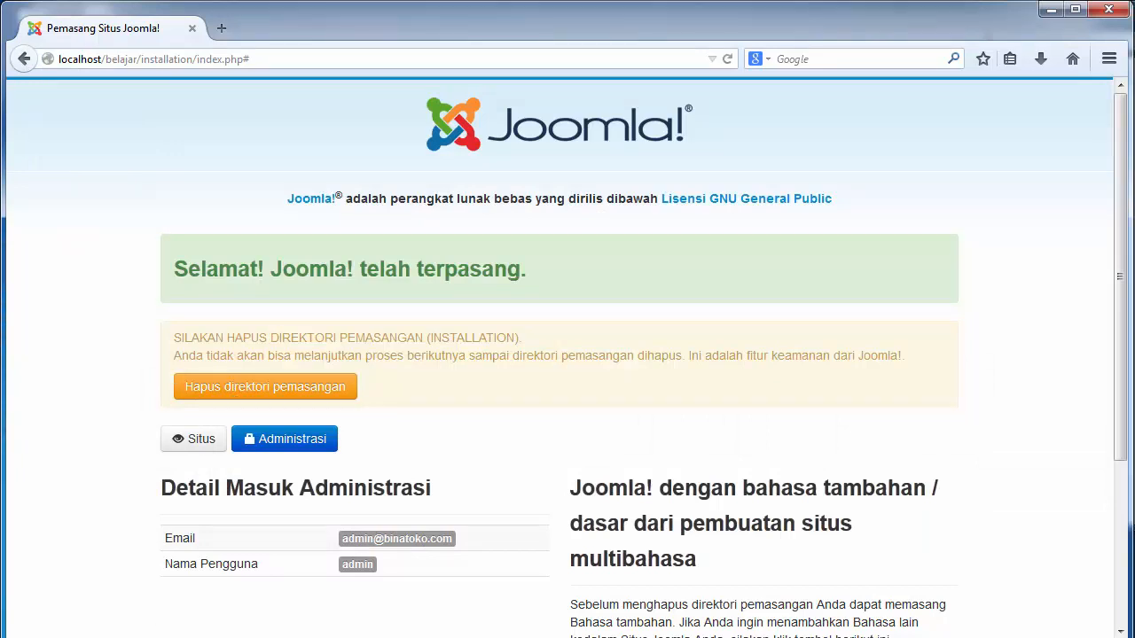
{"action": "mouse_move", "coordinate": [133, 637]}
{"action": "left_click", "coordinate": [133, 586]}
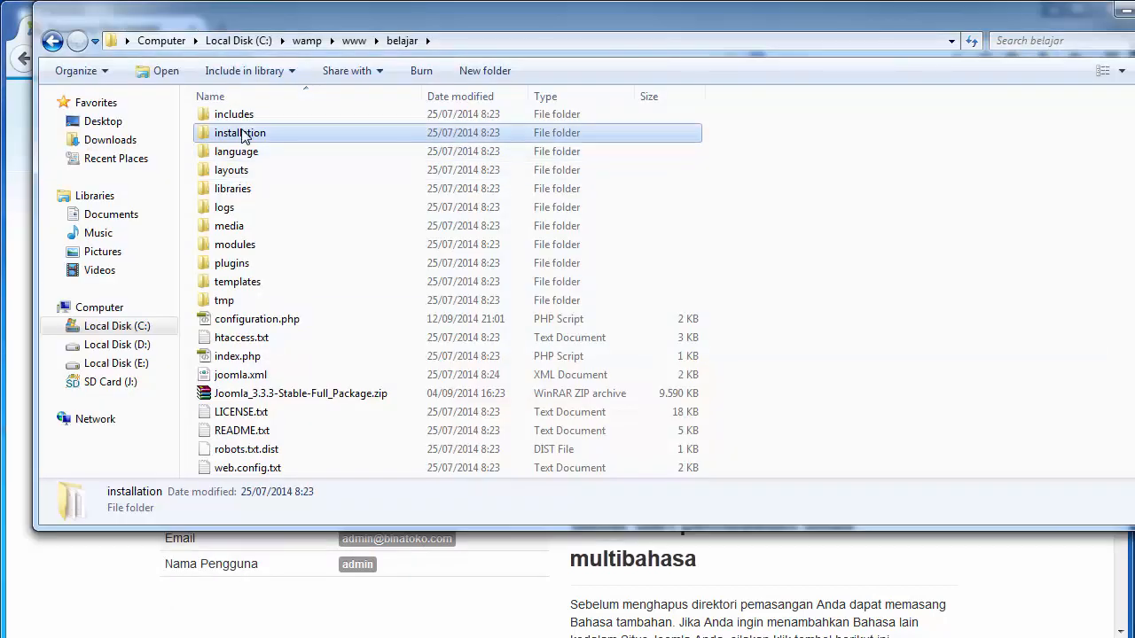
{"action": "left_click", "coordinate": [72, 578]}
{"action": "left_click", "coordinate": [246, 396]}
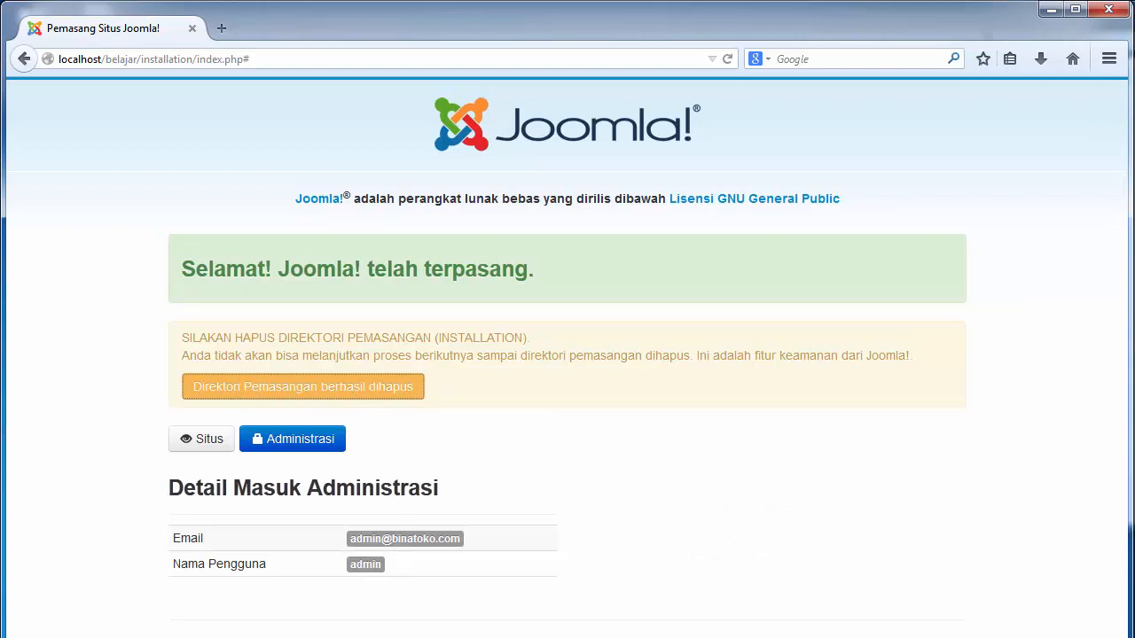
{"action": "left_click", "coordinate": [134, 637]}
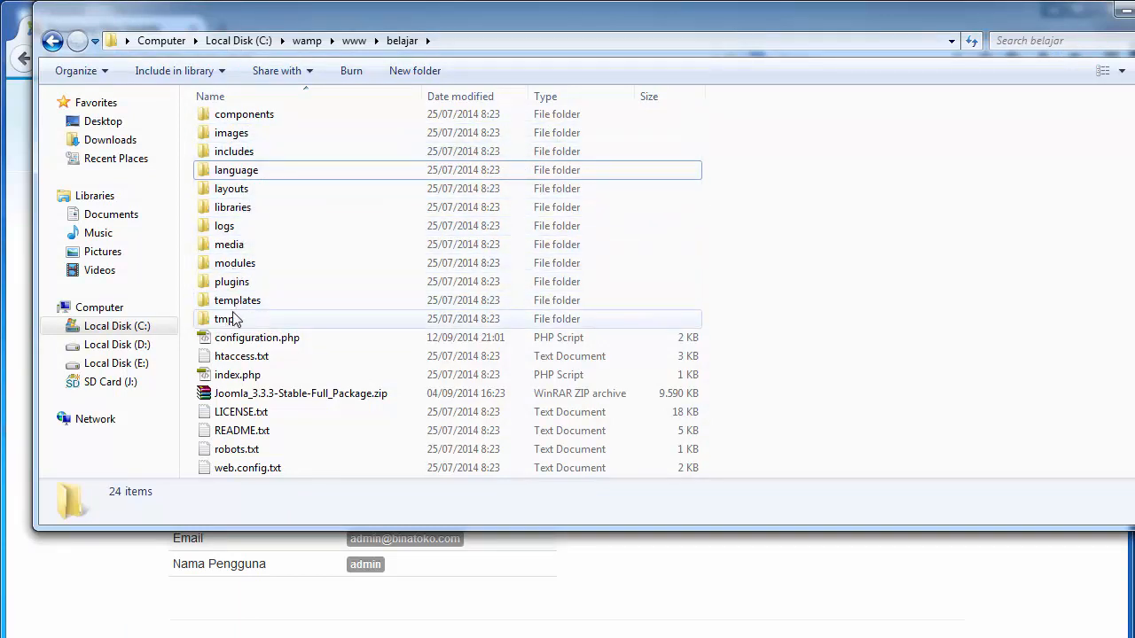
Return to the installer page showing 'Direktori Pemasangan berhasil dihapus' and dismiss the colour-scheme prompt
{"action": "left_click", "coordinate": [129, 574]}
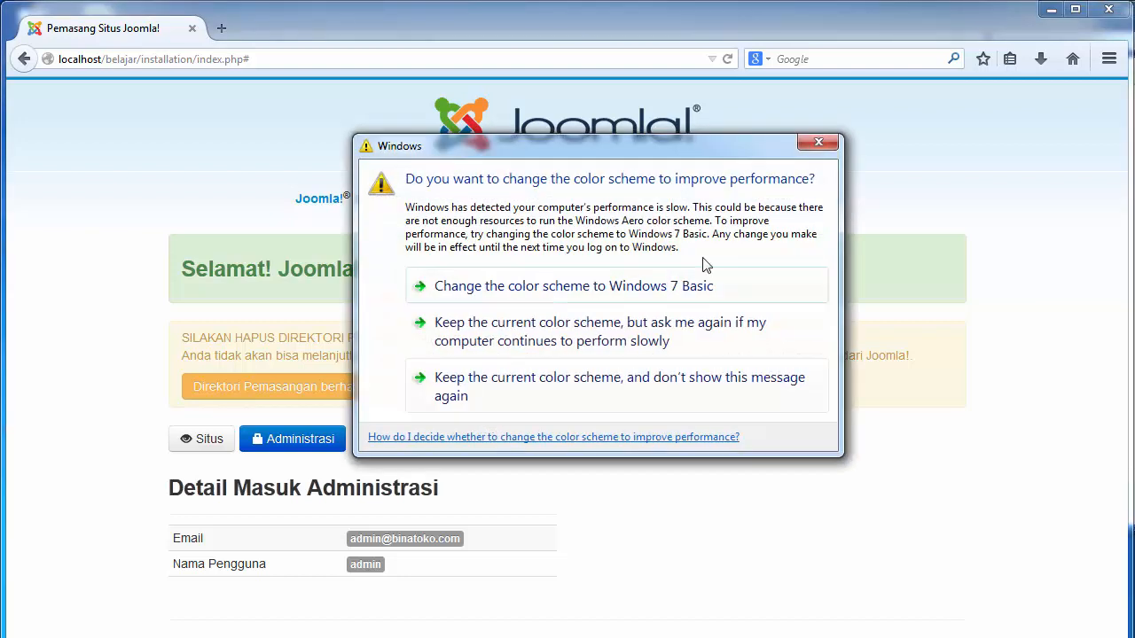
{"action": "left_click", "coordinate": [816, 144]}
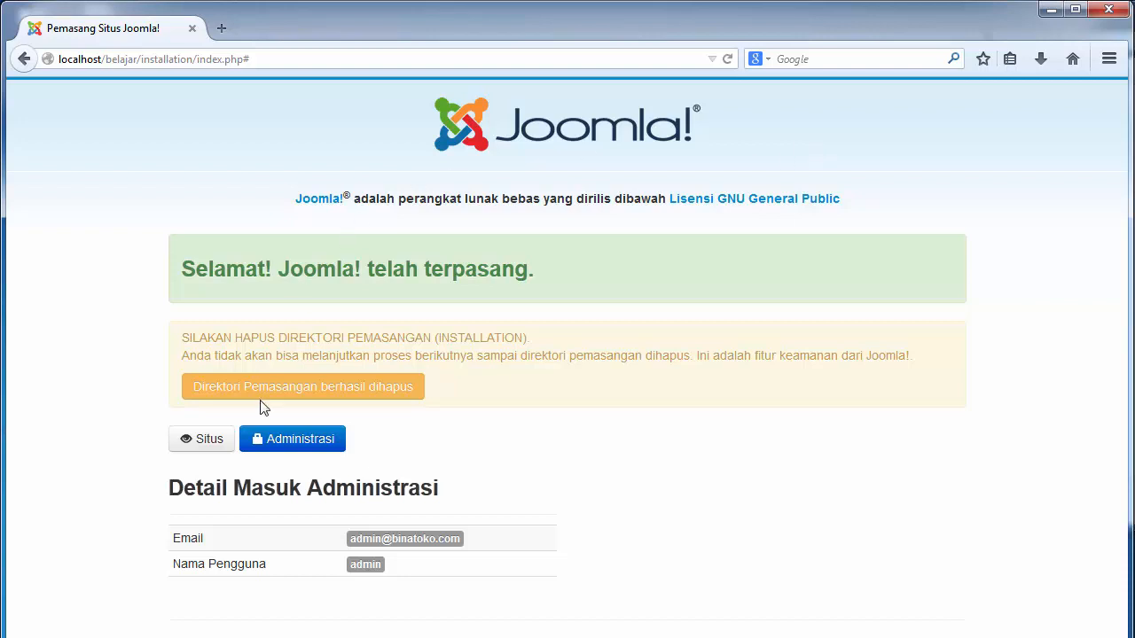
Open the belajarjoomla.com front-end site in a new tab, view its home page, then return to the installer
{"action": "left_click", "coordinate": [218, 449]}
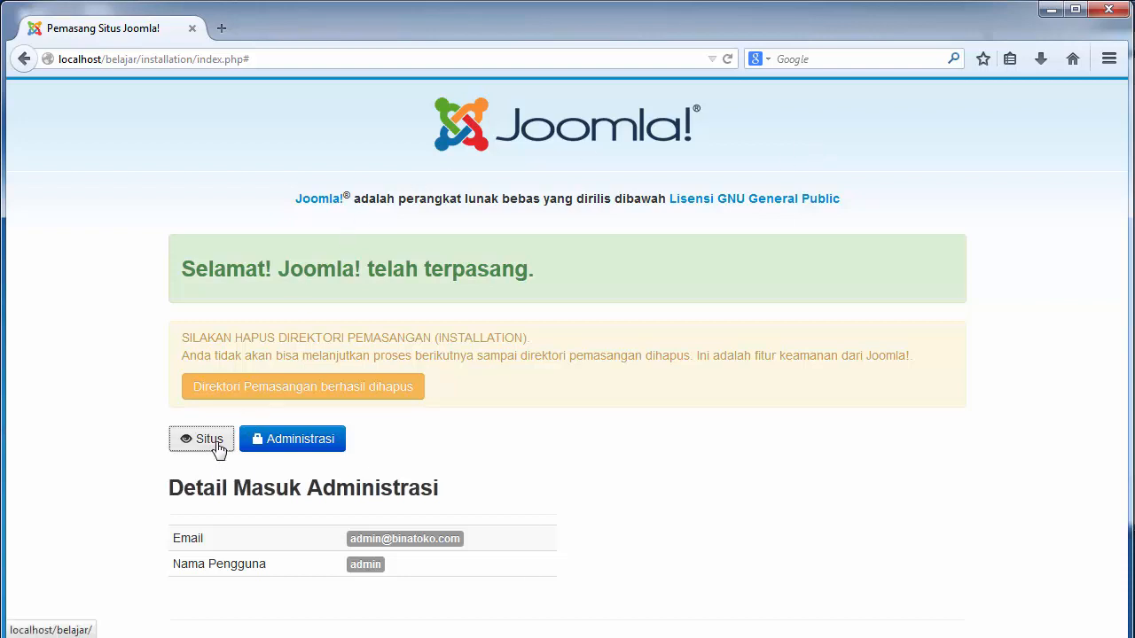
{"action": "right_click", "coordinate": [218, 449]}
{"action": "left_click", "coordinate": [266, 468]}
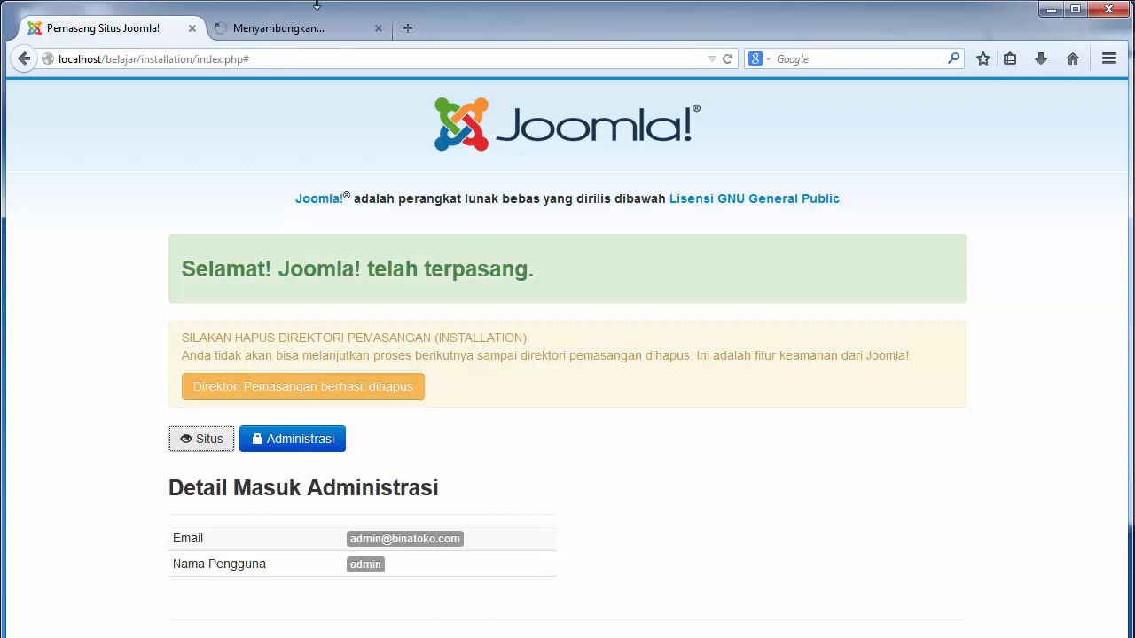
{"action": "mouse_move", "coordinate": [316, 2]}
{"action": "left_mouse_down"}
{"action": "mouse_move", "coordinate": [318, 43]}
{"action": "mouse_move", "coordinate": [321, 5]}
{"action": "left_mouse_up"}
{"action": "left_click", "coordinate": [291, 34]}
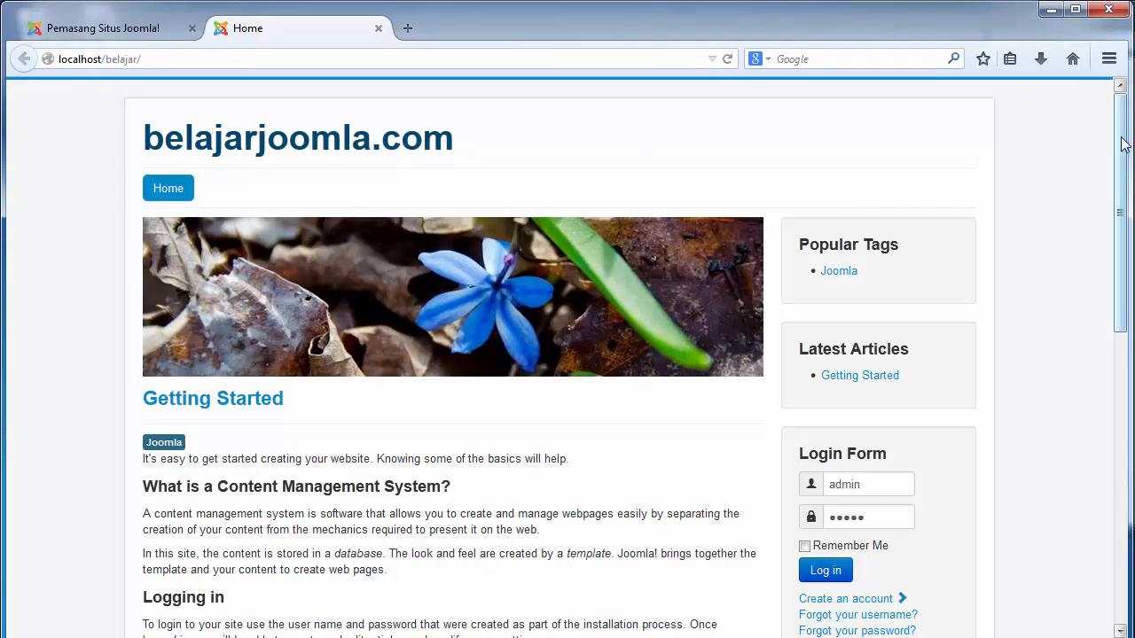
{"action": "left_click_drag", "start_coordinate": [1122, 144], "coordinate": [1122, 186]}
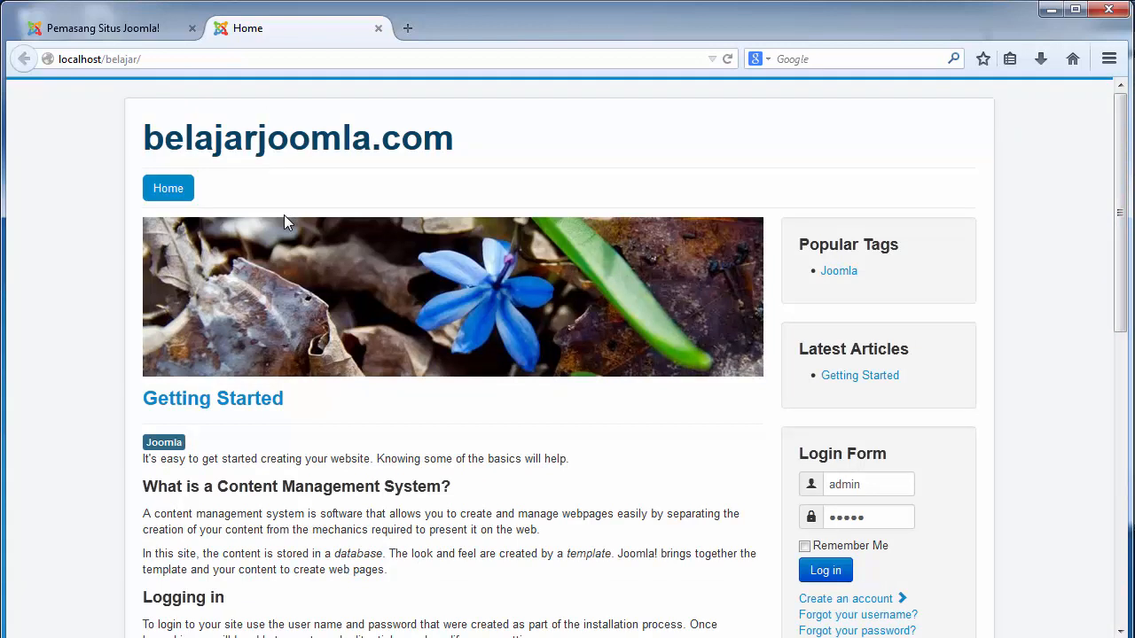
{"action": "left_click", "coordinate": [147, 26]}
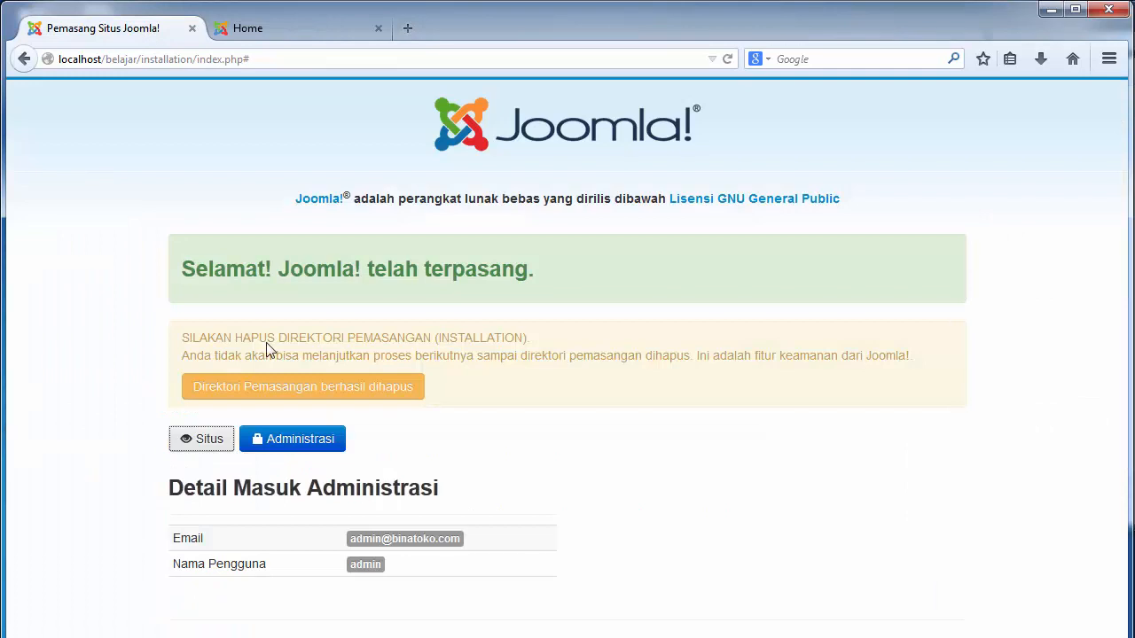
Log in to the administrator back end with the prefilled Super User credentials to reach the Control Panel
{"action": "left_click", "coordinate": [291, 440]}
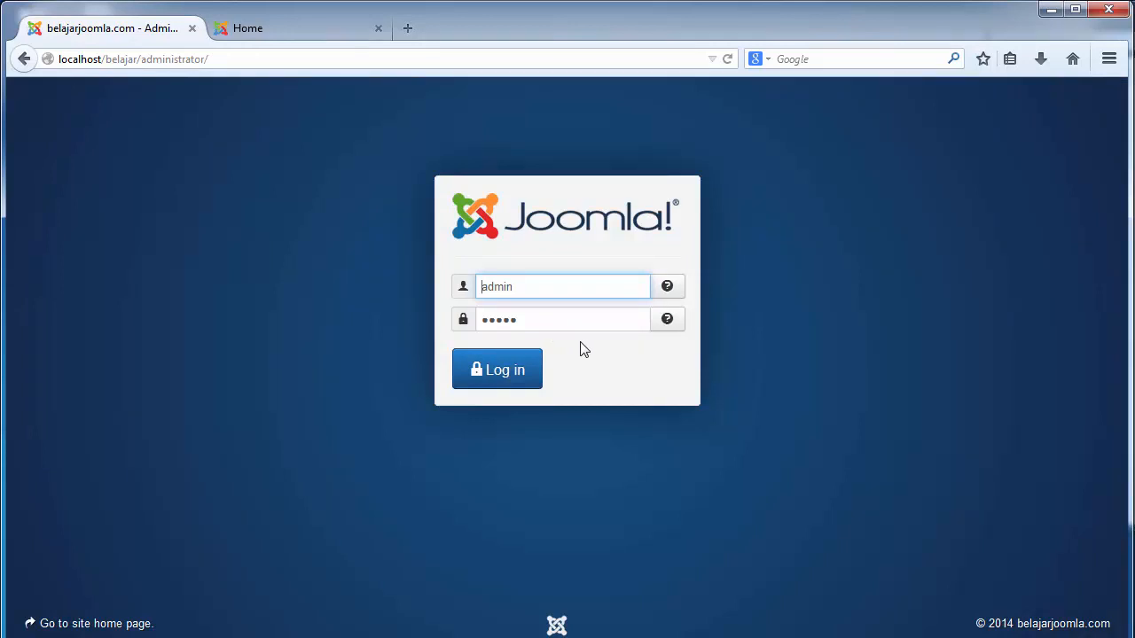
{"action": "left_click_drag", "start_coordinate": [528, 289], "coordinate": [446, 313]}
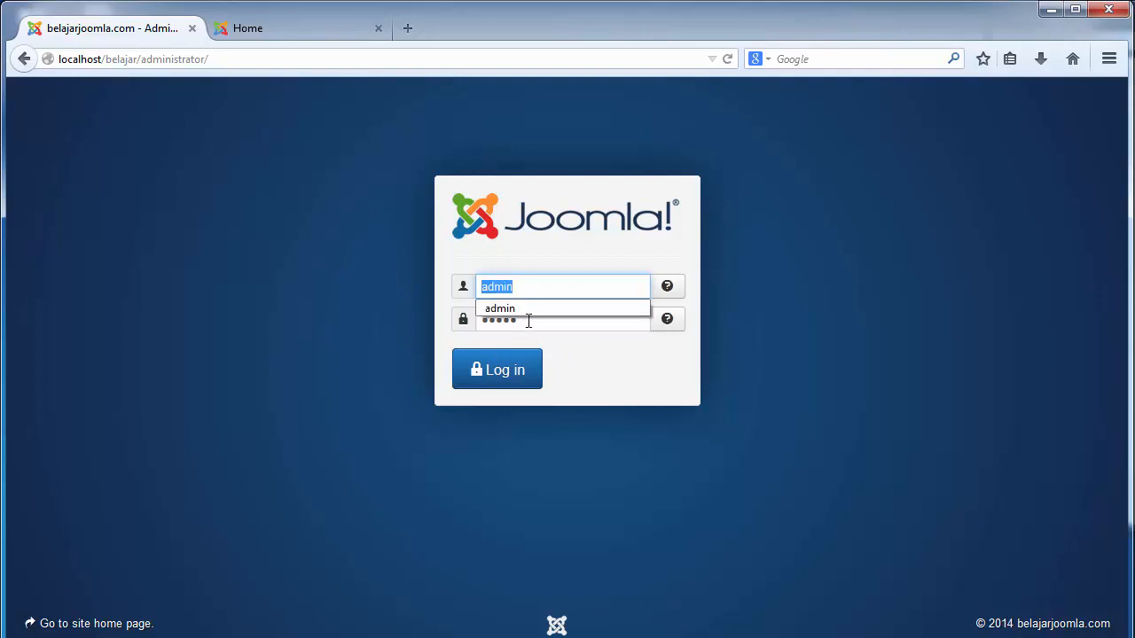
{"action": "left_click_drag", "start_coordinate": [529, 321], "coordinate": [374, 334]}
{"action": "left_click", "coordinate": [373, 334]}
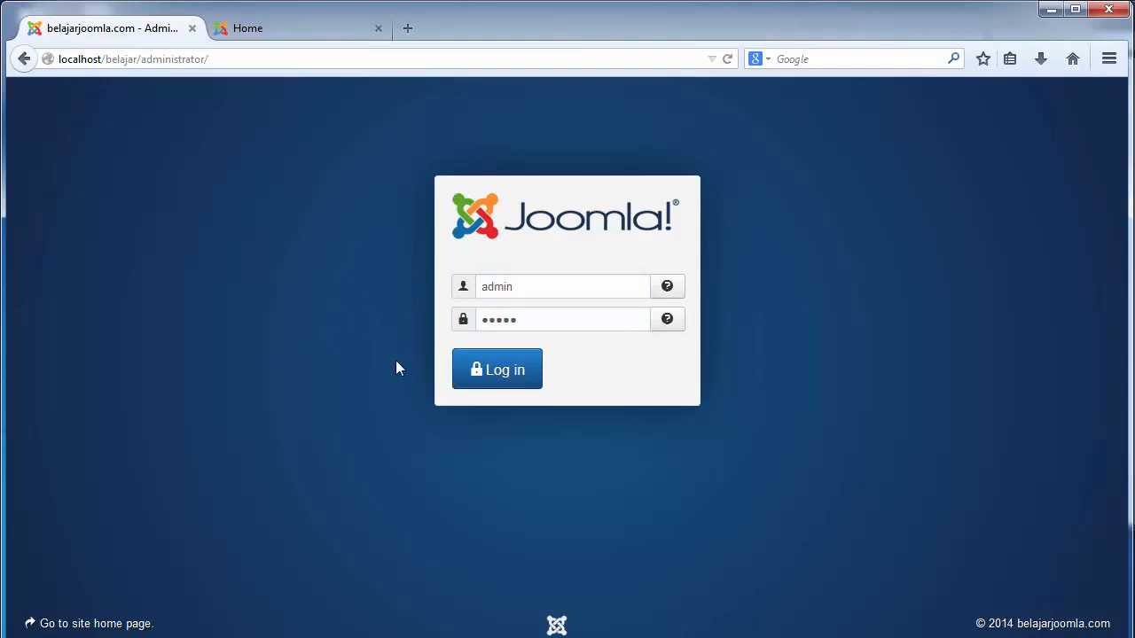
{"action": "left_click", "coordinate": [510, 380]}
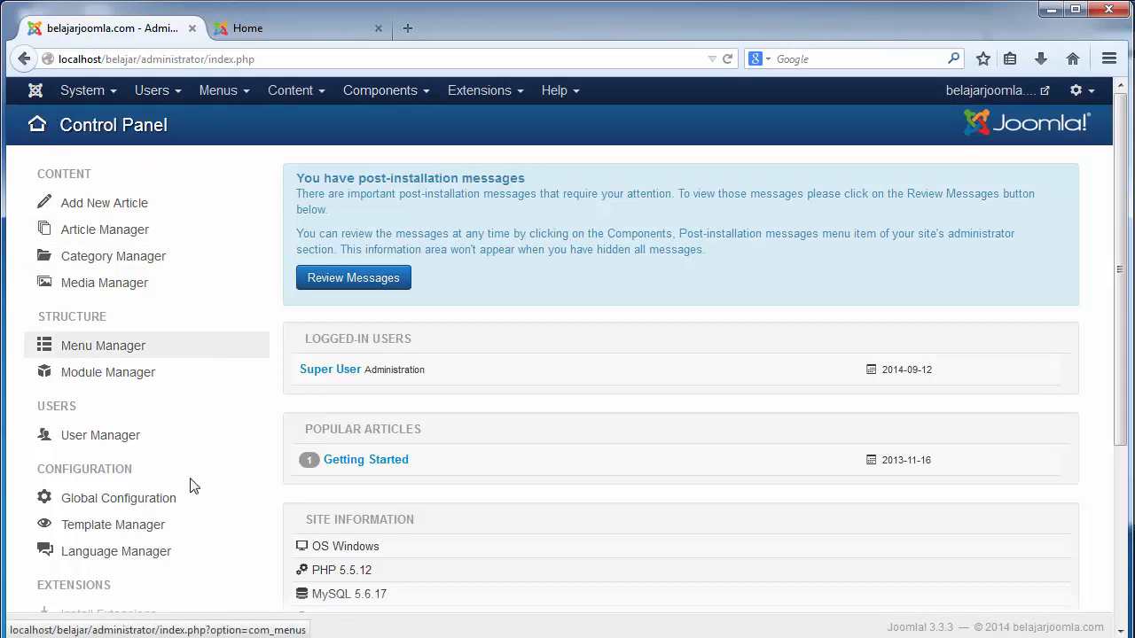
{"action": "left_click", "coordinate": [278, 21]}
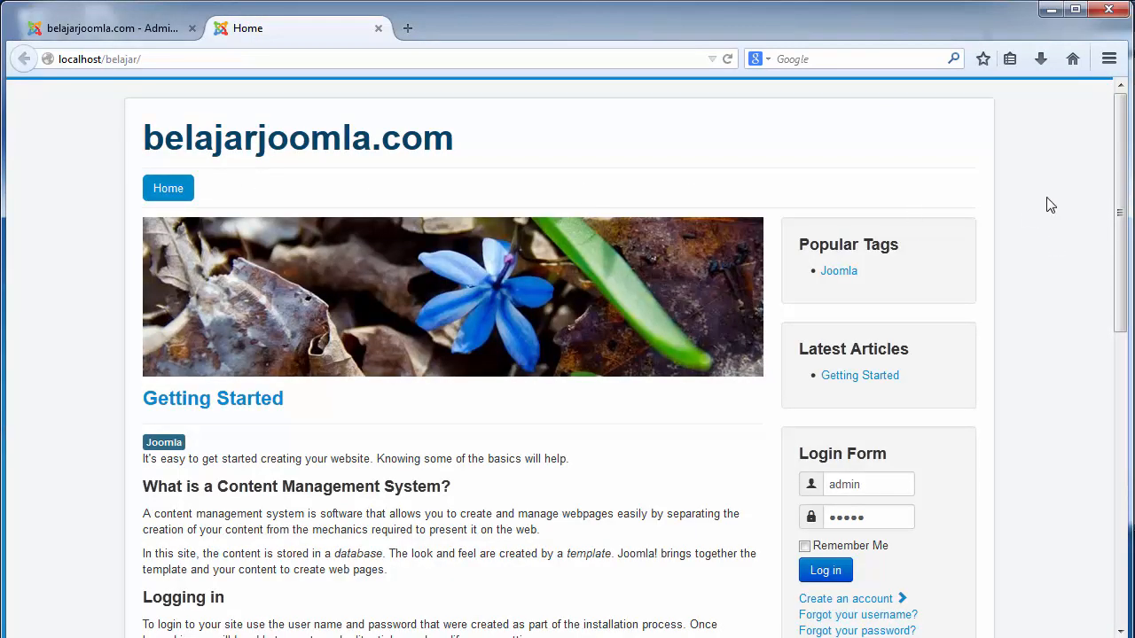
{"action": "scroll", "coordinate": [1123, 151], "scroll_direction": "down", "scroll_amount": 5}
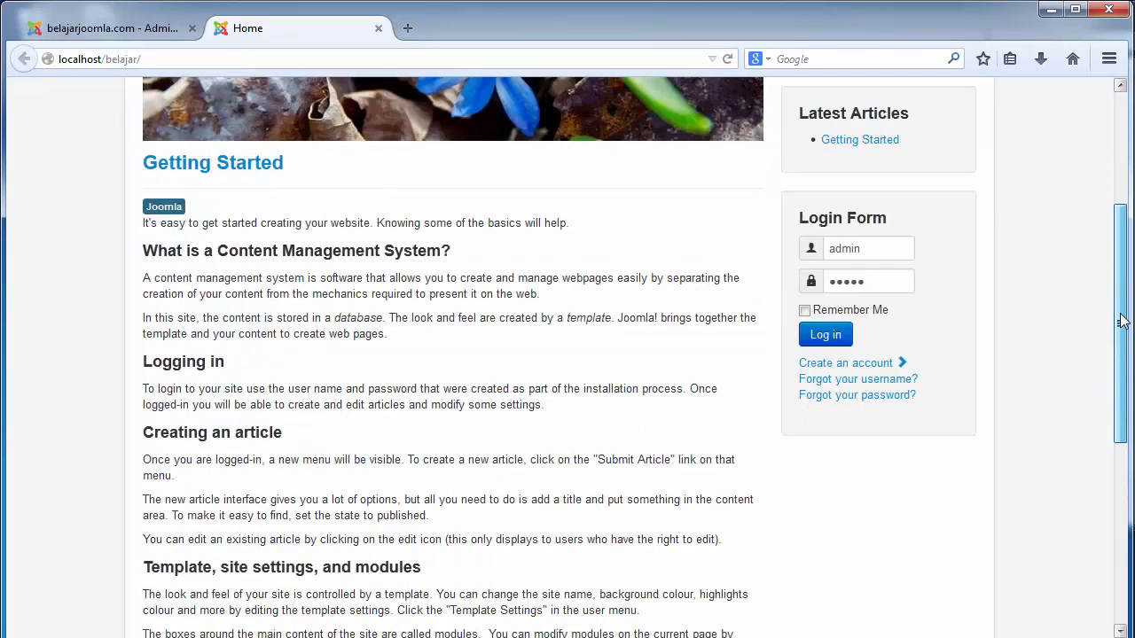
{"action": "scroll", "coordinate": [1124, 249], "scroll_direction": "up", "scroll_amount": 5}
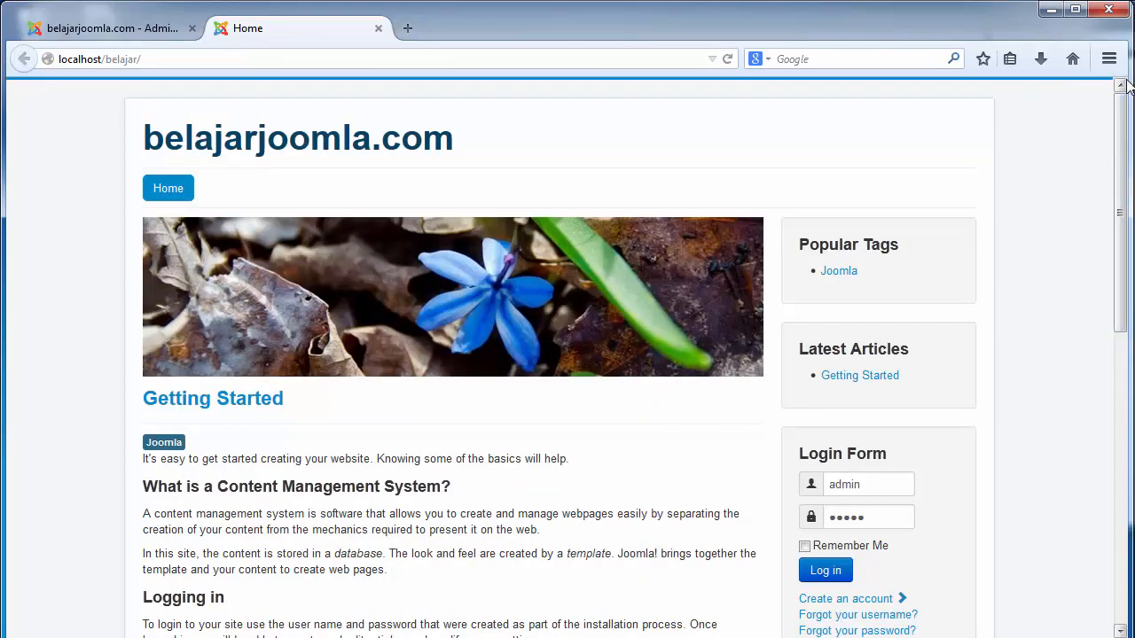
{"action": "left_click", "coordinate": [109, 30]}
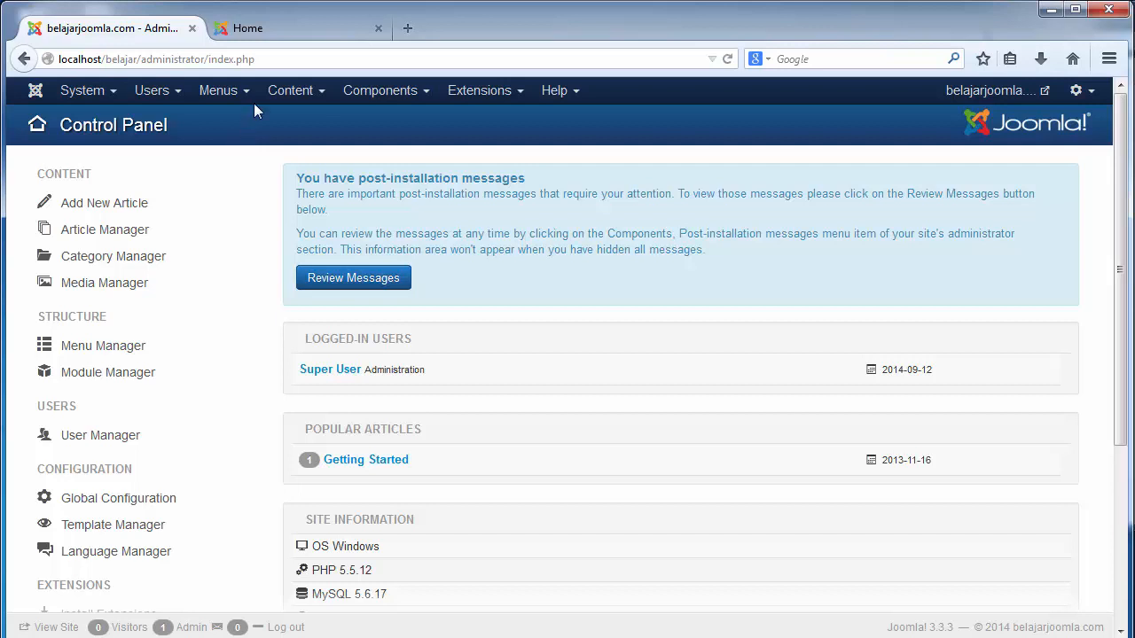
{"action": "left_click", "coordinate": [265, 28]}
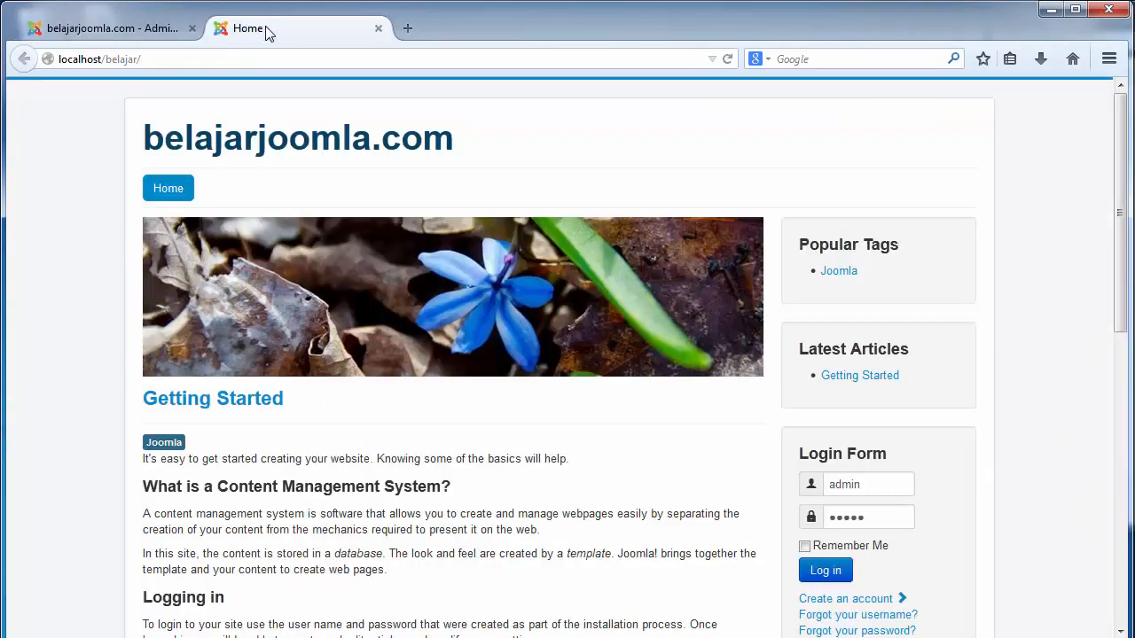
{"action": "double_click", "coordinate": [206, 197]}
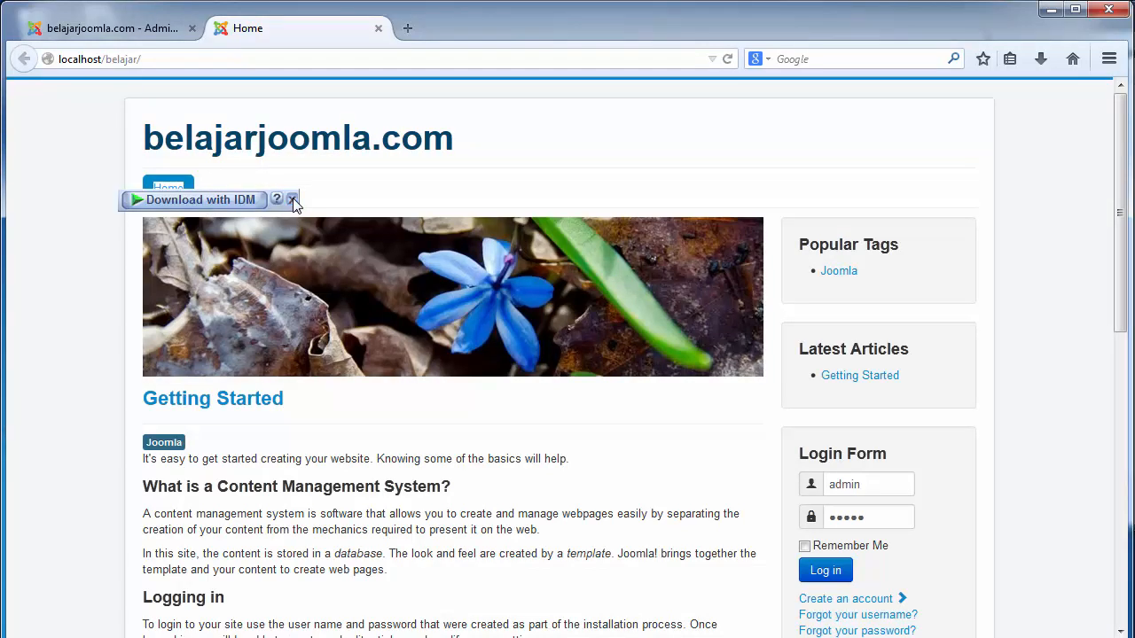
{"action": "left_click", "coordinate": [293, 200]}
{"action": "left_click", "coordinate": [249, 193]}
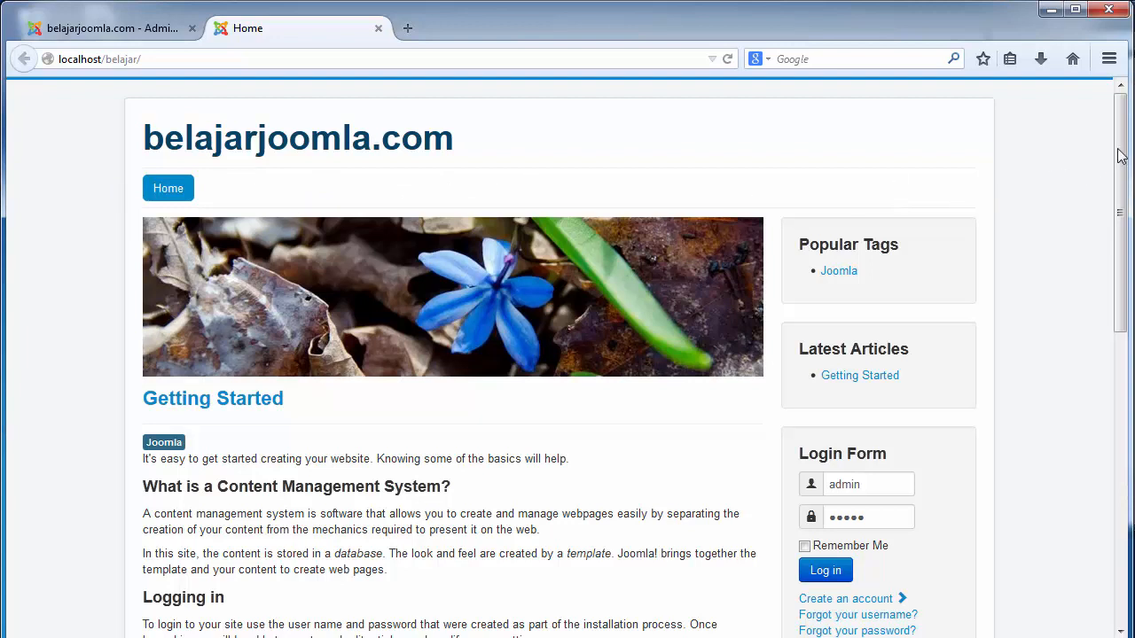
{"action": "left_click_drag", "start_coordinate": [1122, 153], "coordinate": [1129, 272]}
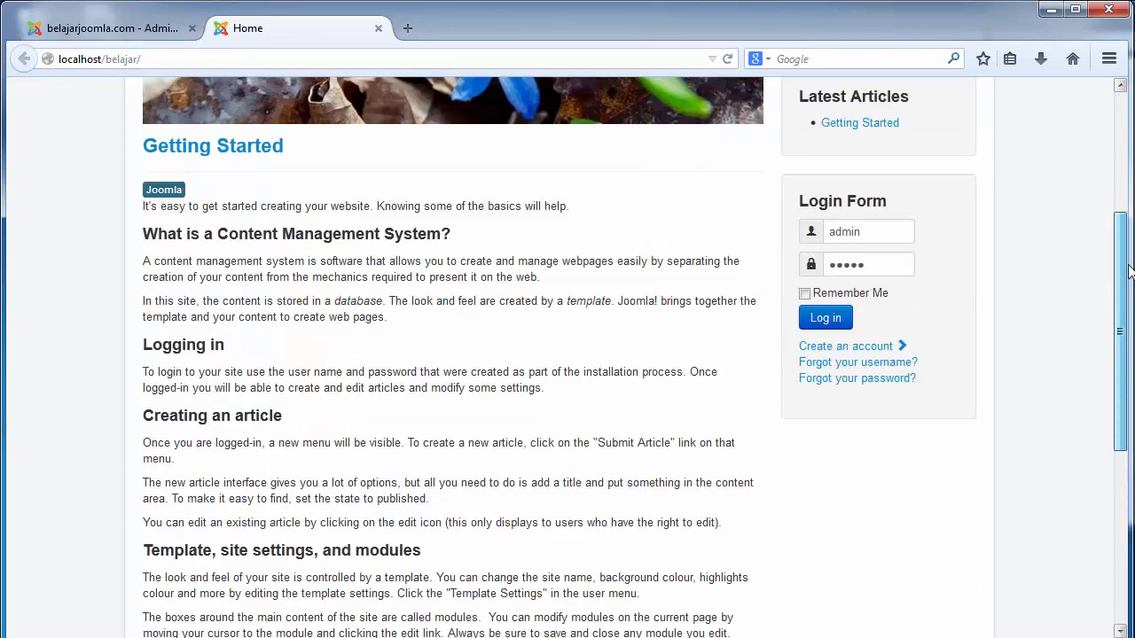
{"action": "left_click", "coordinate": [1121, 167]}
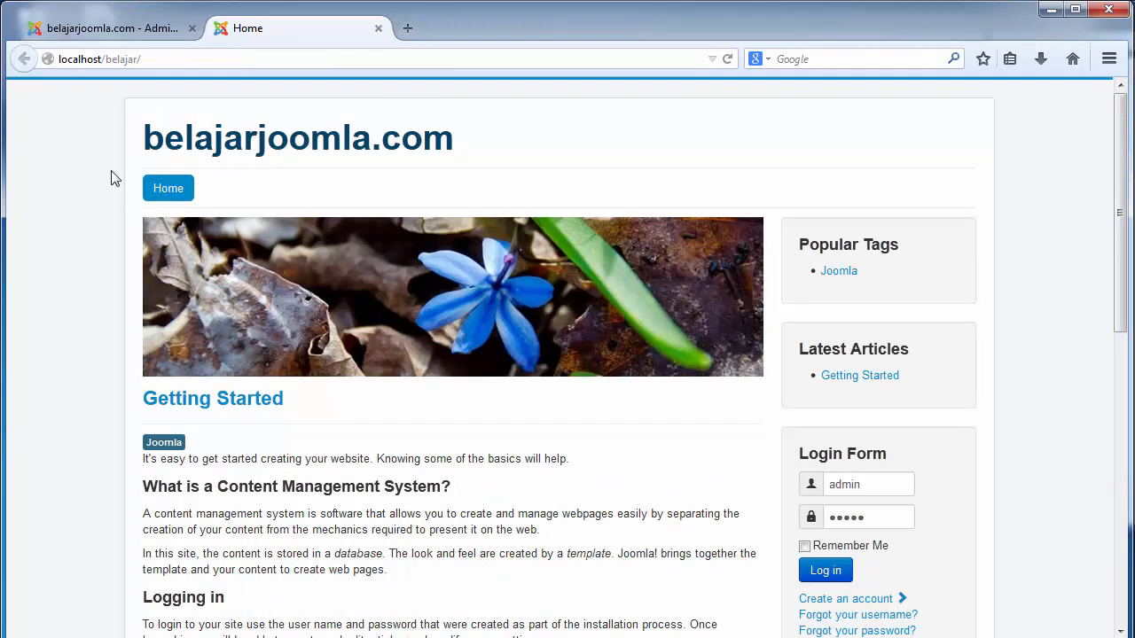
{"action": "left_click", "coordinate": [118, 33]}
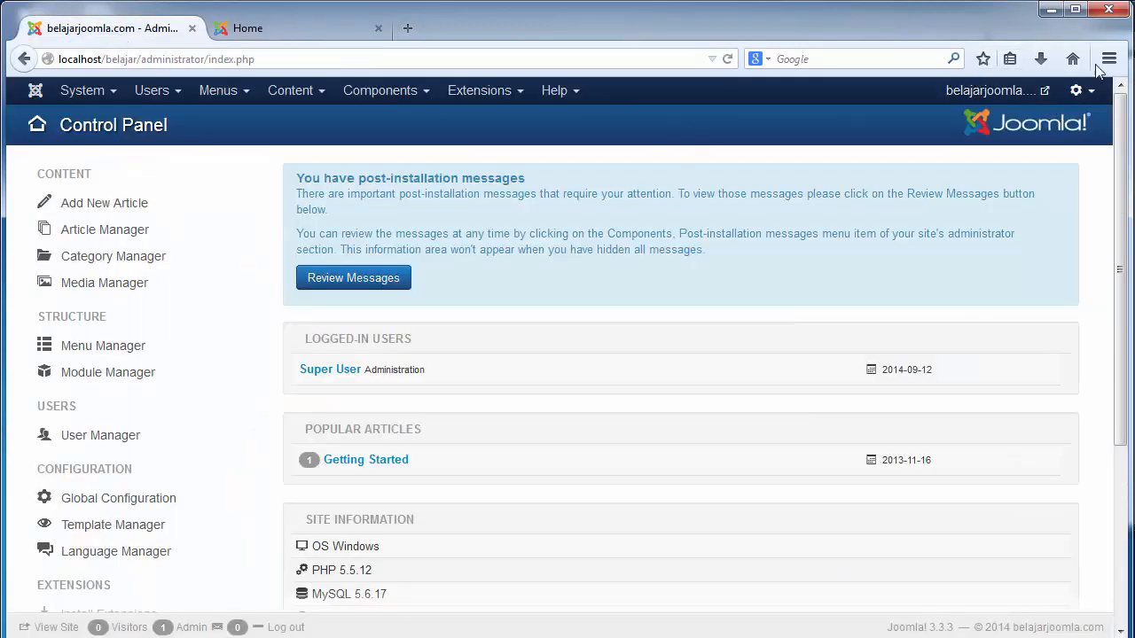
{"action": "left_click", "coordinate": [770, 637]}
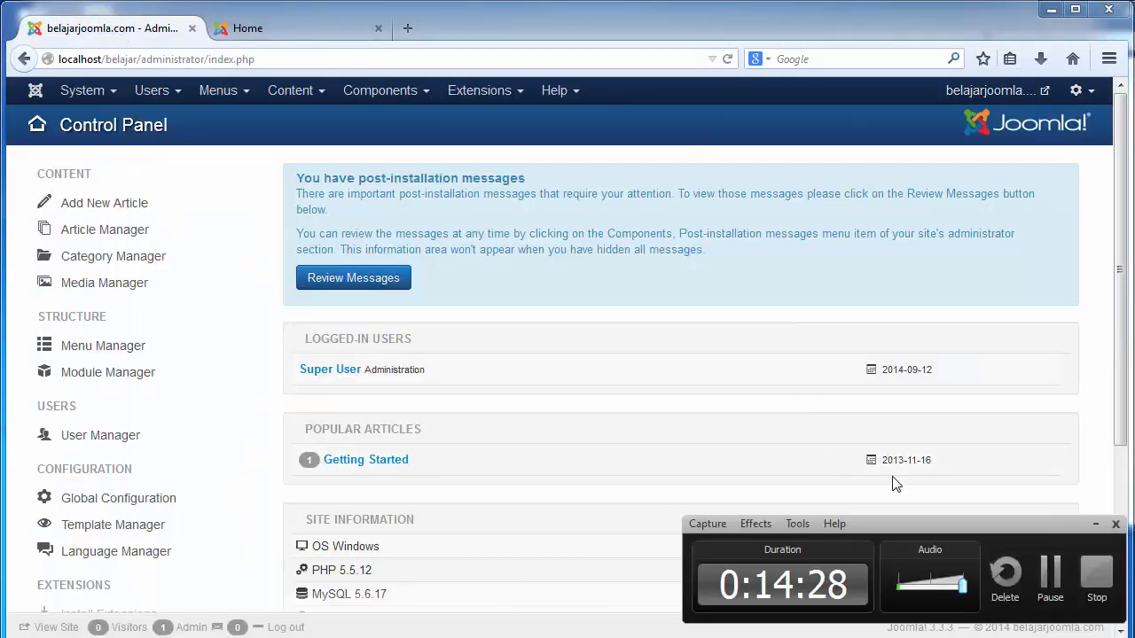